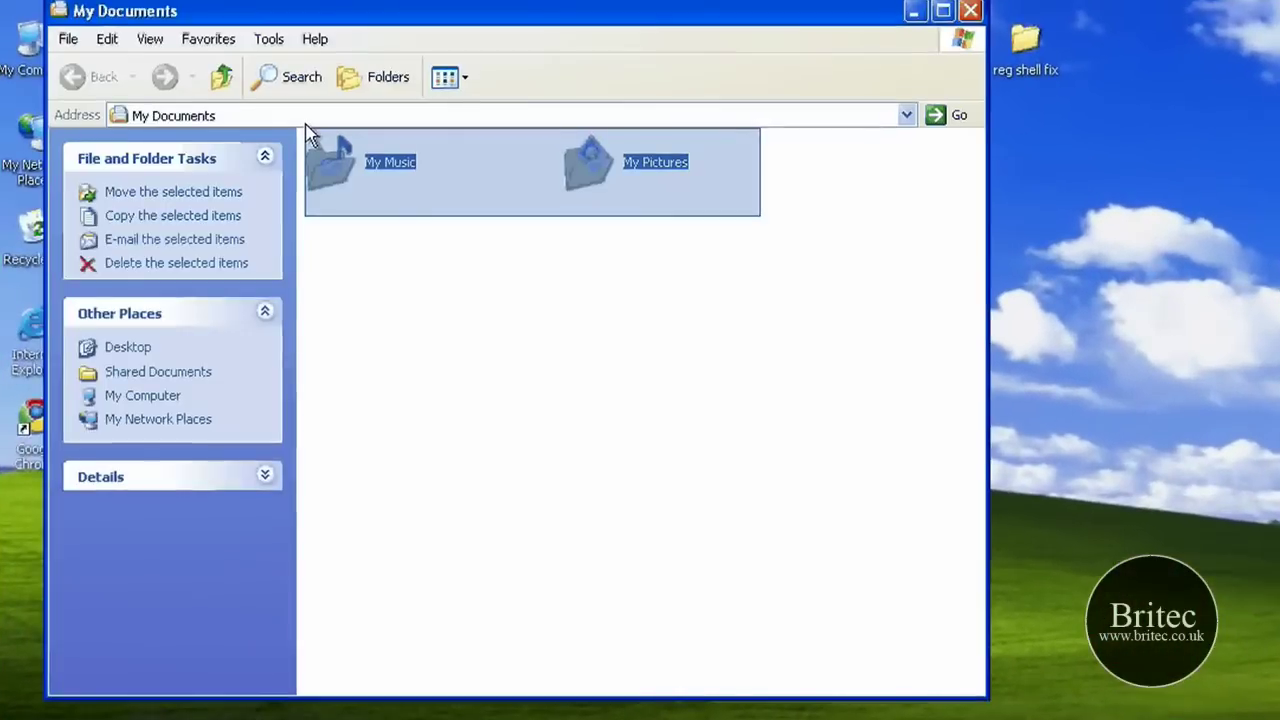
# Inspect the combined properties of the My Music and My Pictures folders, checking their location path
pyautogui.moveTo(310, 135); pyautogui.dragTo(306, 130)
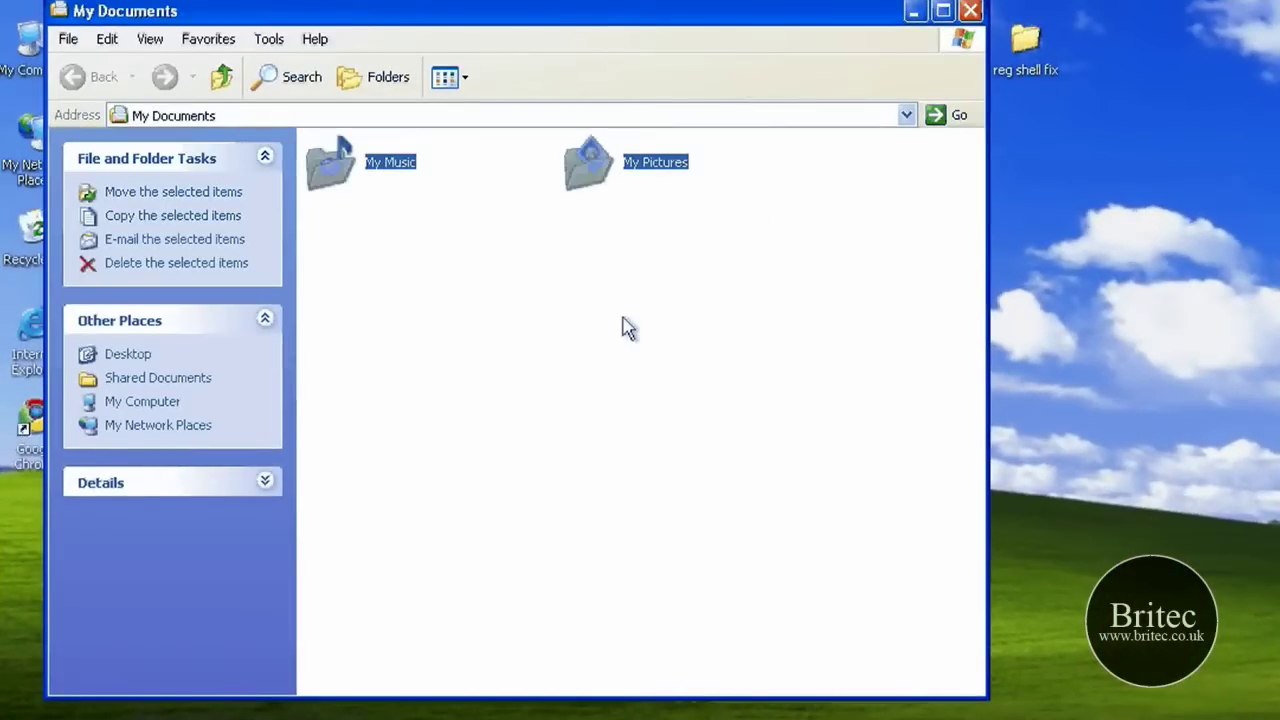
pyautogui.rightClick(578, 162)
pyautogui.click(607, 397)
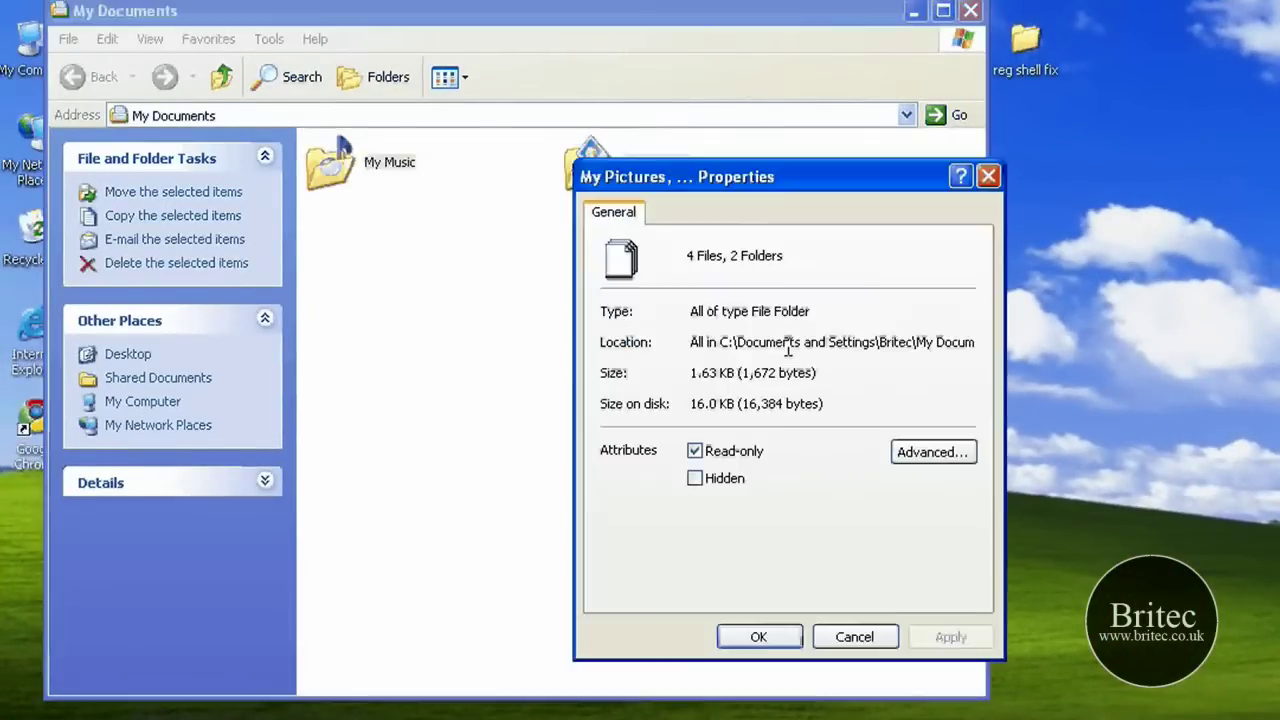
pyautogui.moveTo(709, 341); pyautogui.dragTo(1023, 352)
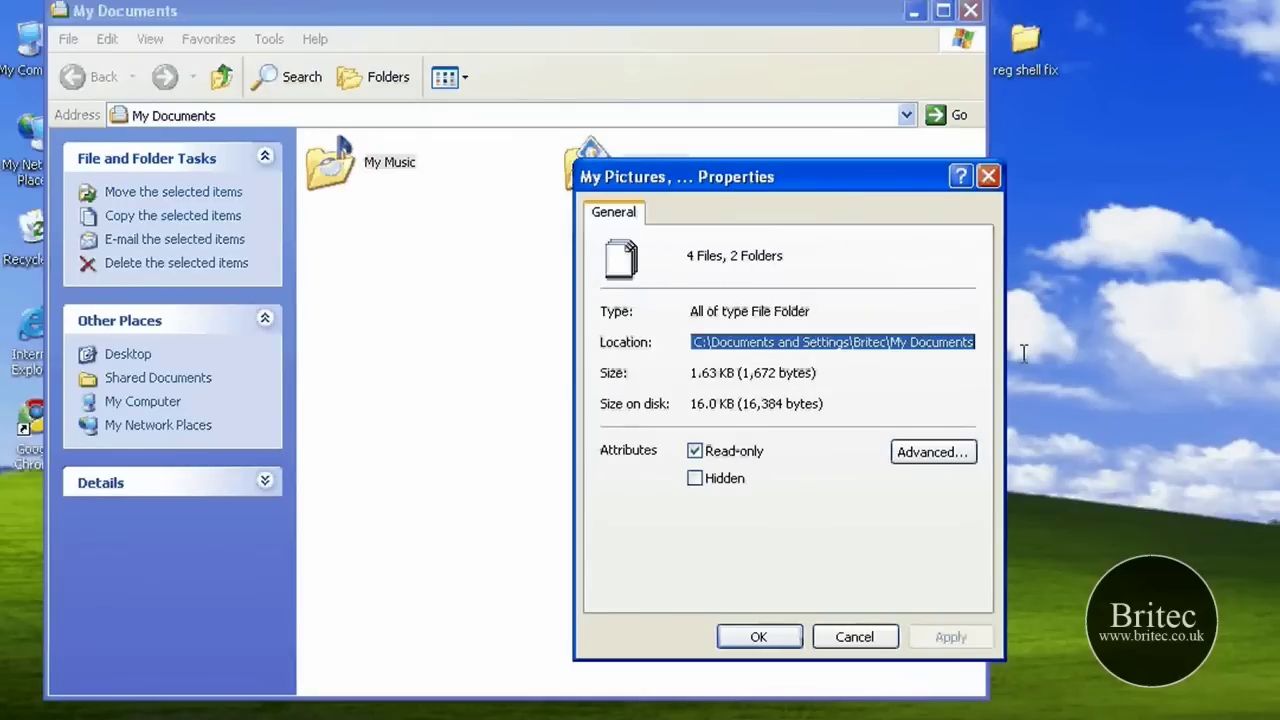
pyautogui.click(988, 176)
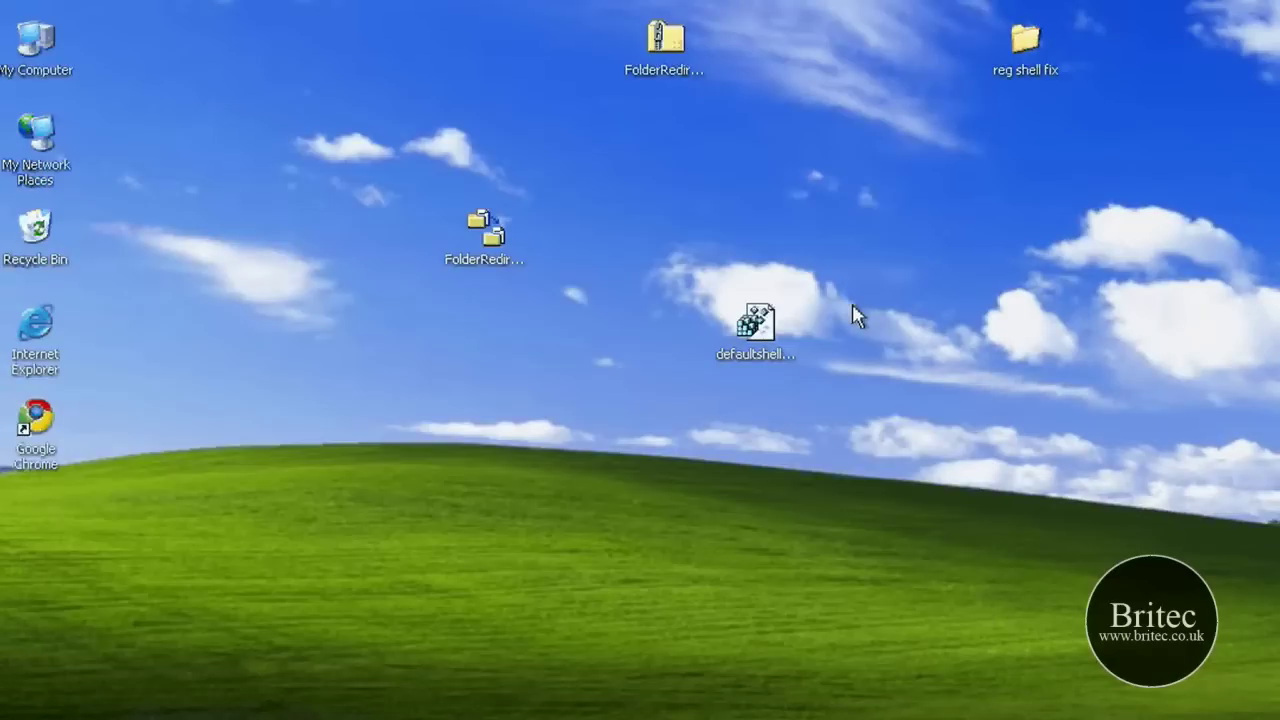
# Review the contents of the defaultshellfolders registry file in Notepad and close it
pyautogui.click(757, 325)
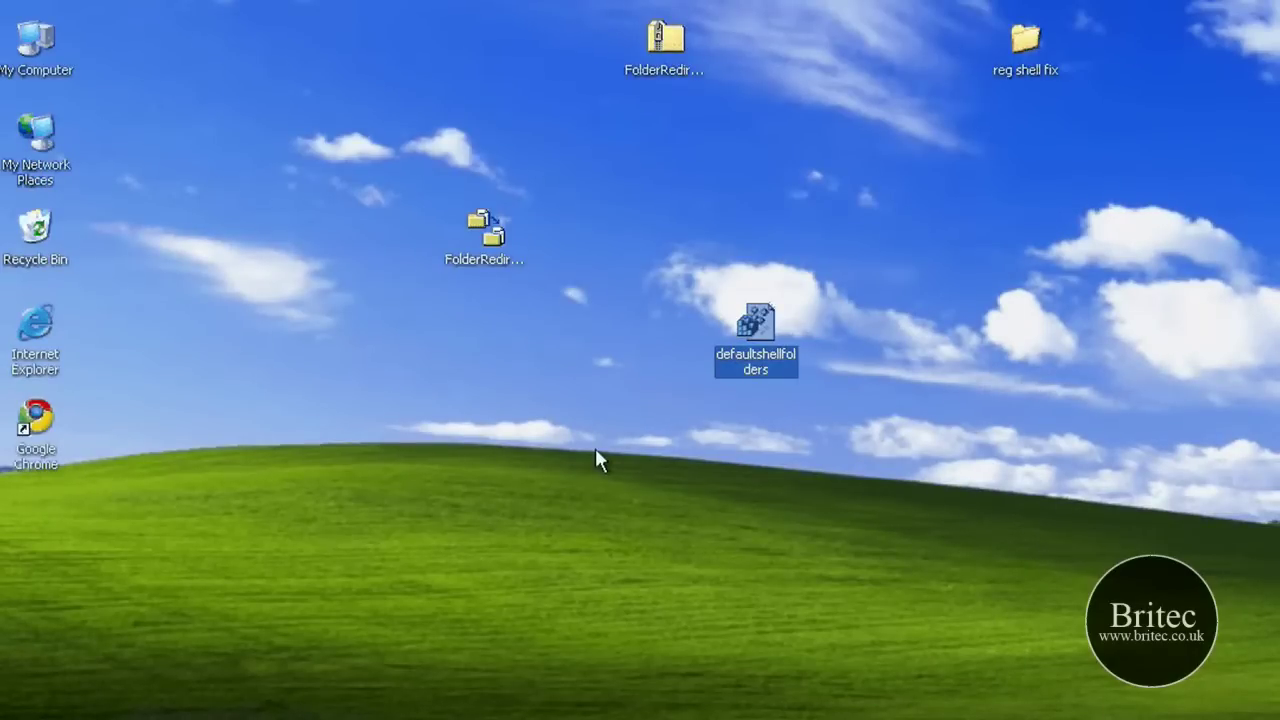
pyautogui.rightClick(755, 325)
pyautogui.click(786, 355)
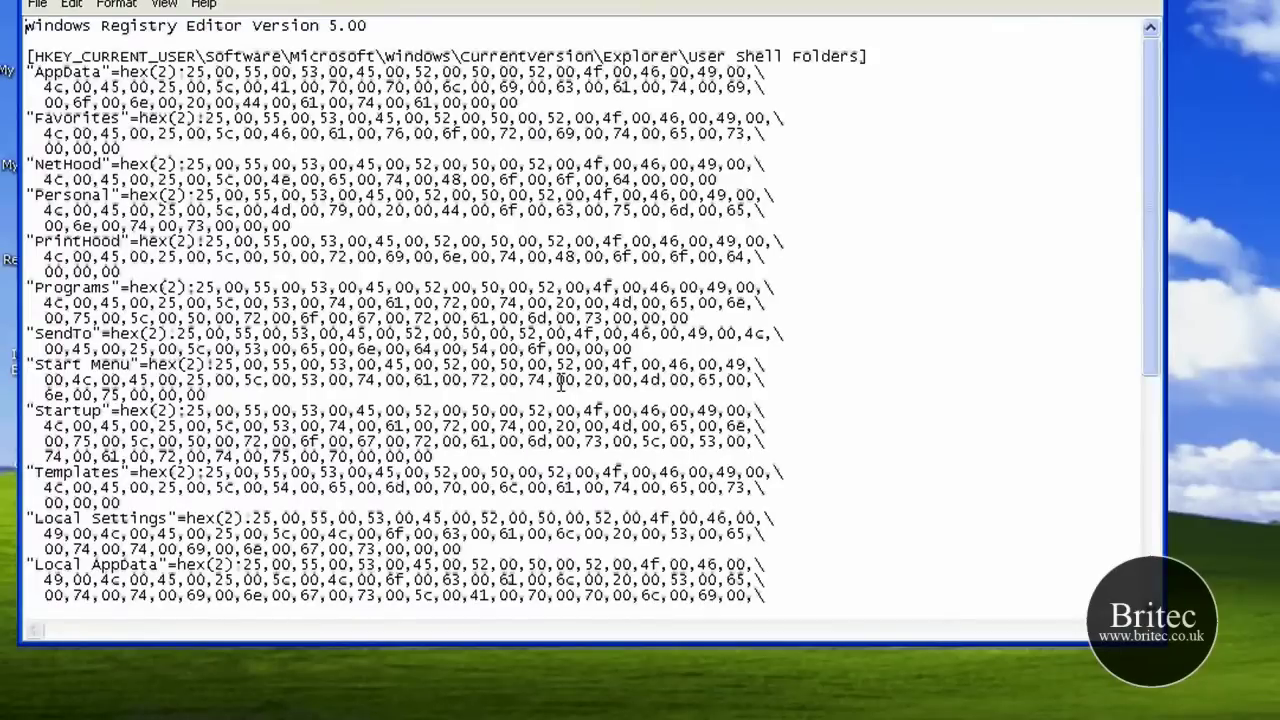
pyautogui.scroll(-8, 562, 383)
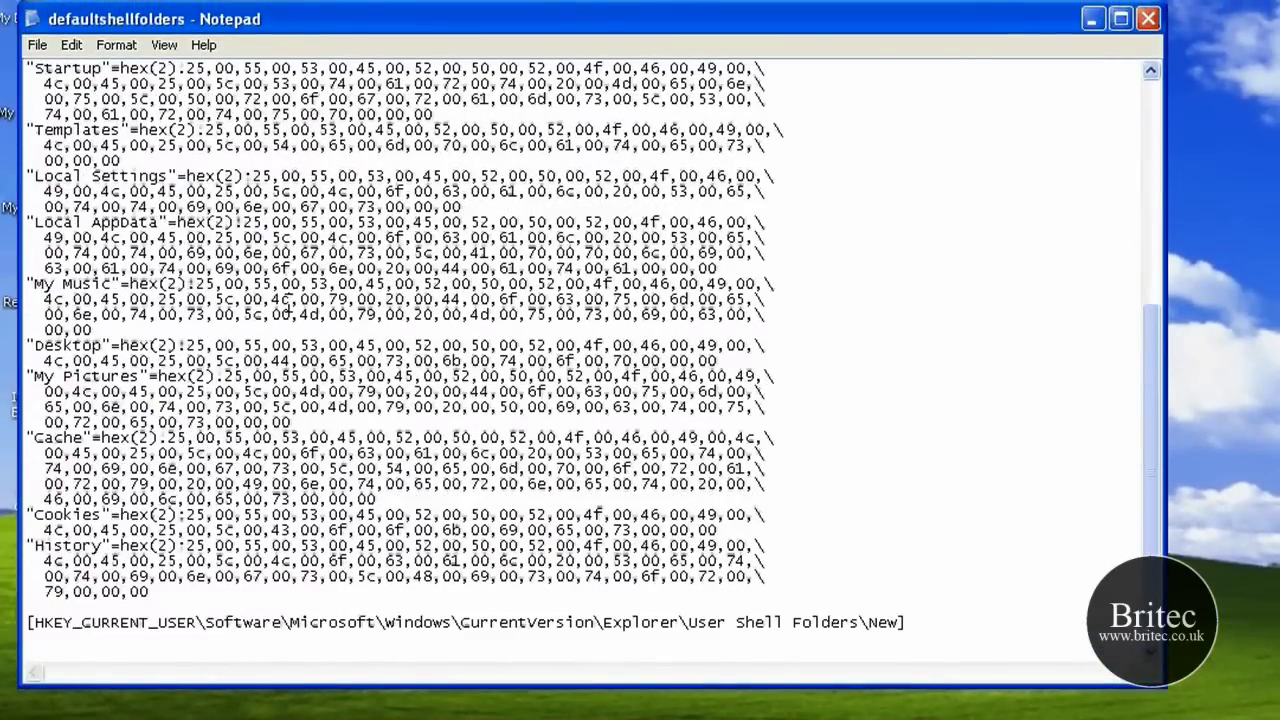
pyautogui.click(1148, 18)
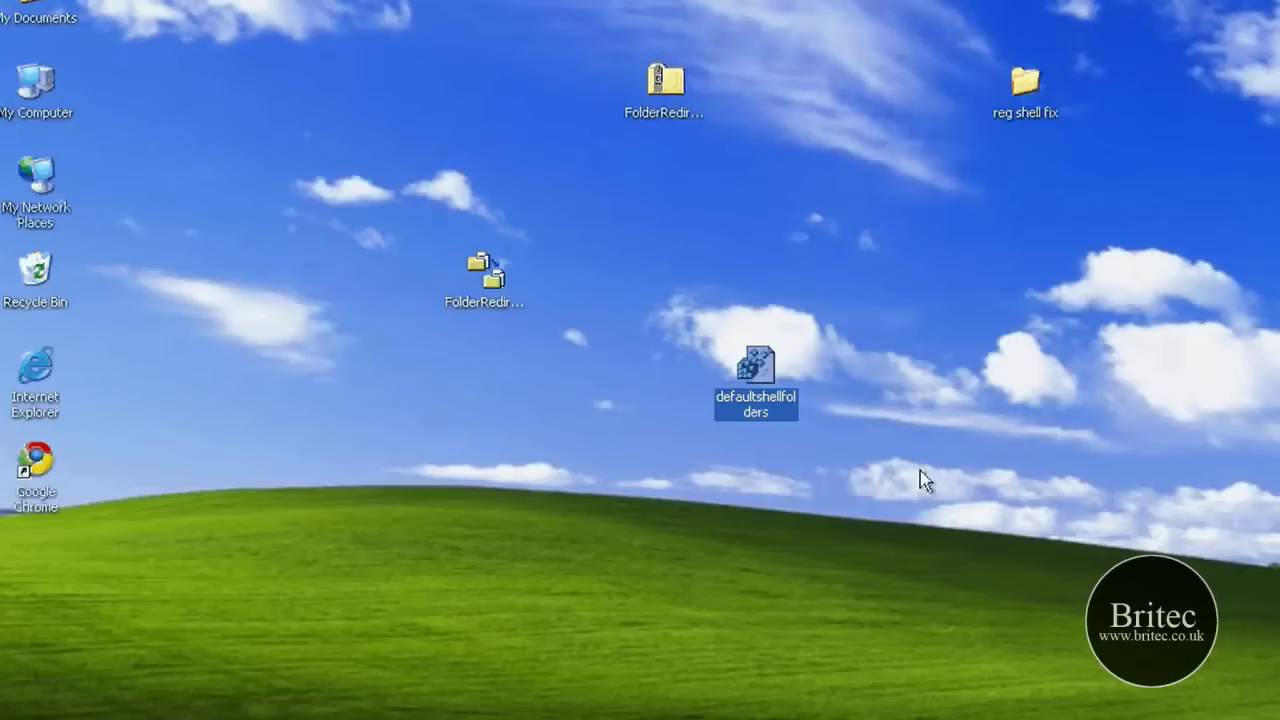
pyautogui.click(570, 530)
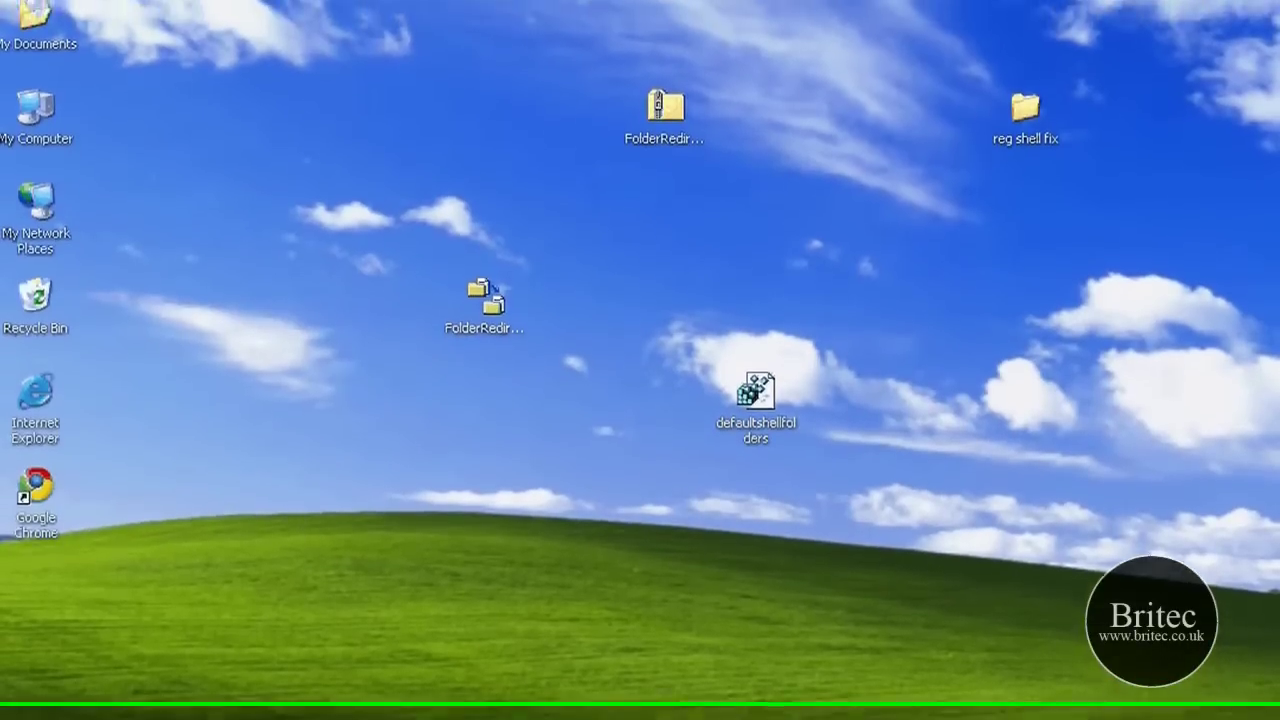
# Inspect the target folder path in the My Documents properties and close the dialog
pyautogui.rightClick(34, 2)
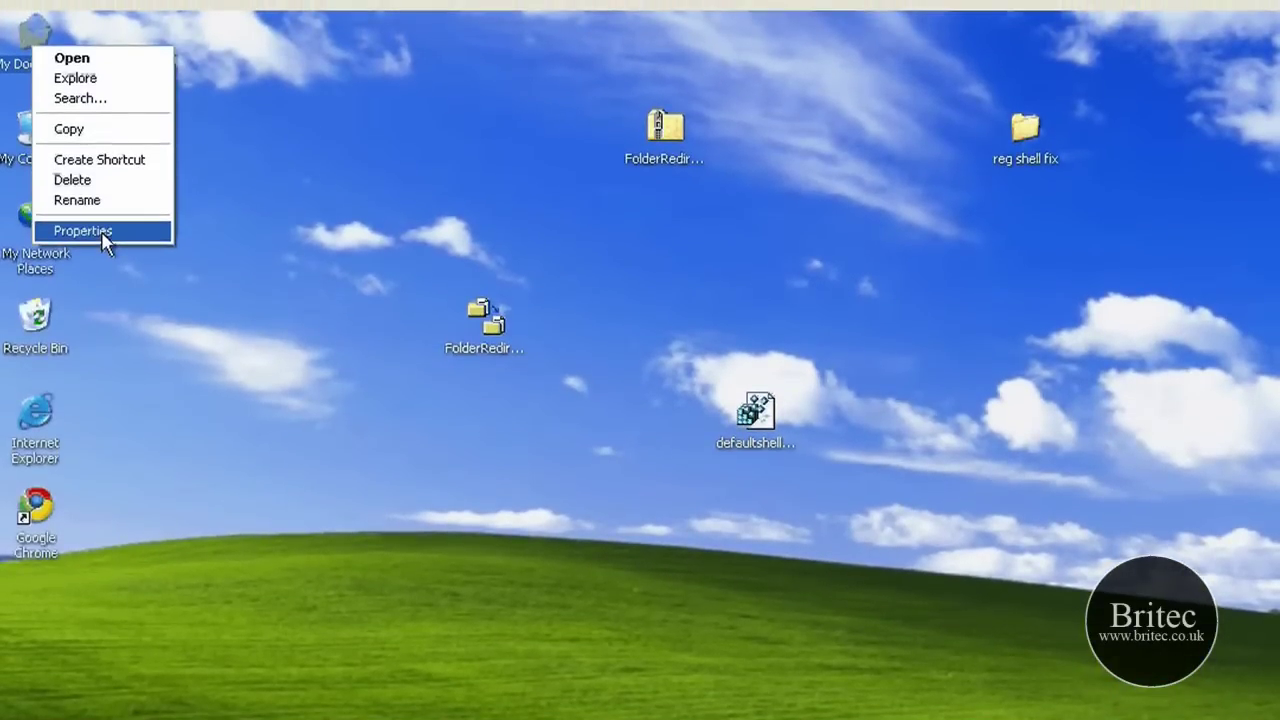
pyautogui.click(104, 238)
pyautogui.moveTo(197, 274); pyautogui.dragTo(483, 282)
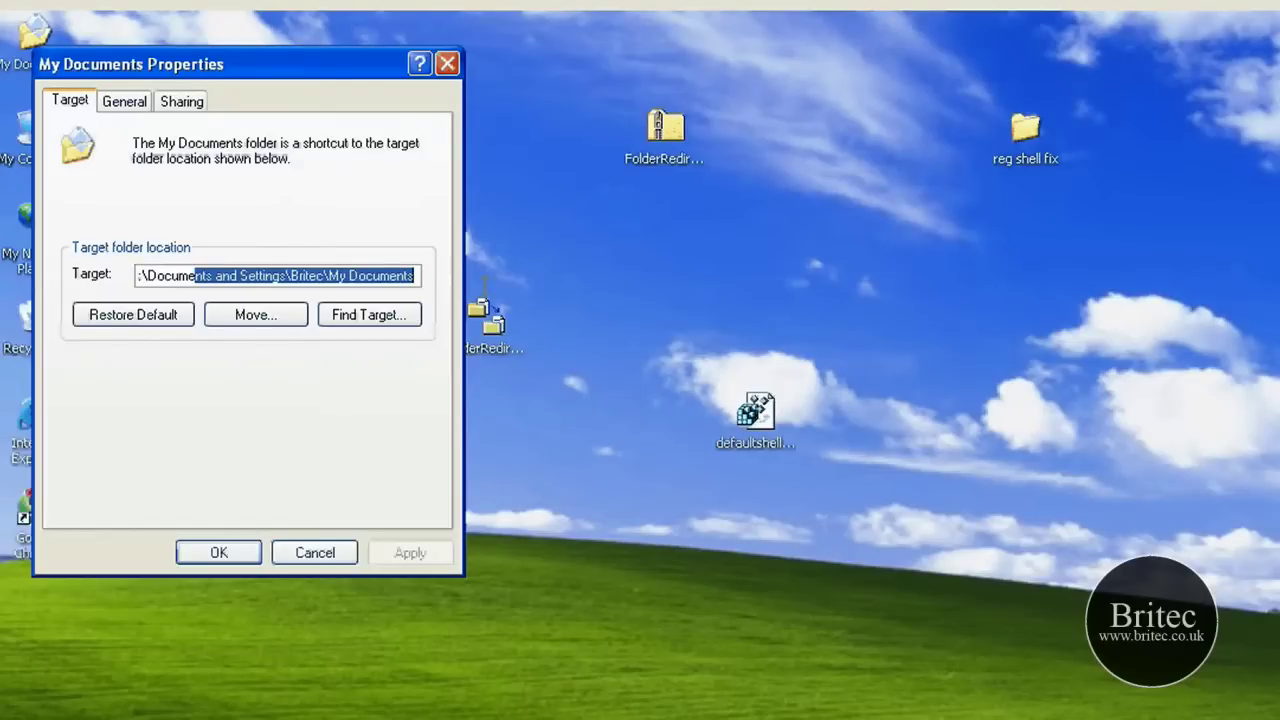
pyautogui.click(413, 275)
pyautogui.moveTo(368, 276); pyautogui.dragTo(92, 262)
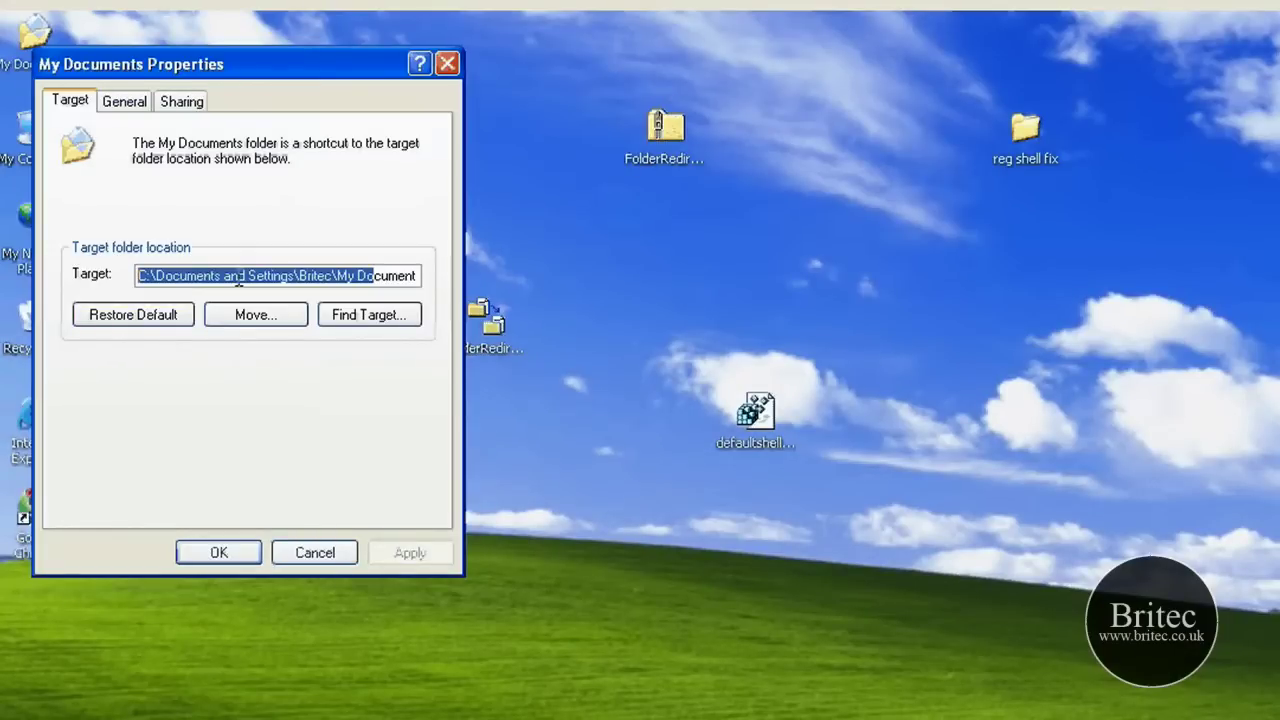
pyautogui.moveTo(165, 276); pyautogui.dragTo(444, 285)
pyautogui.click(412, 278)
pyautogui.click(141, 276)
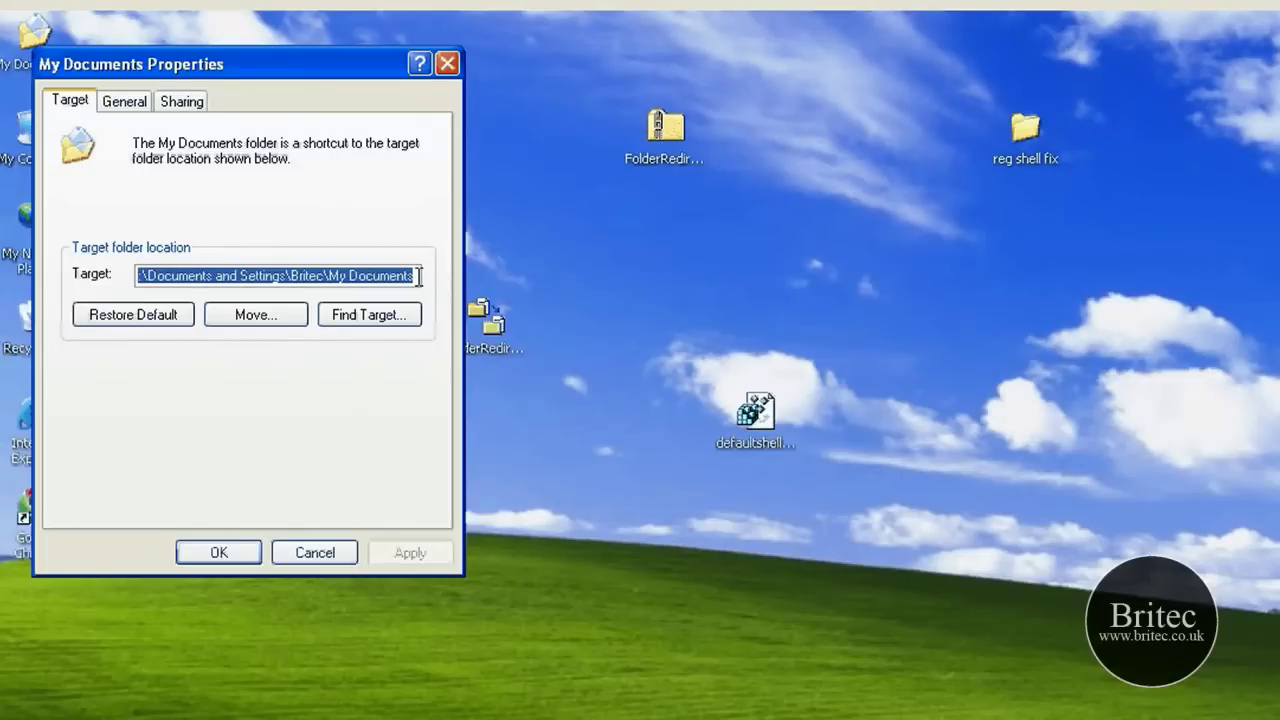
pyautogui.moveTo(419, 277); pyautogui.dragTo(59, 245)
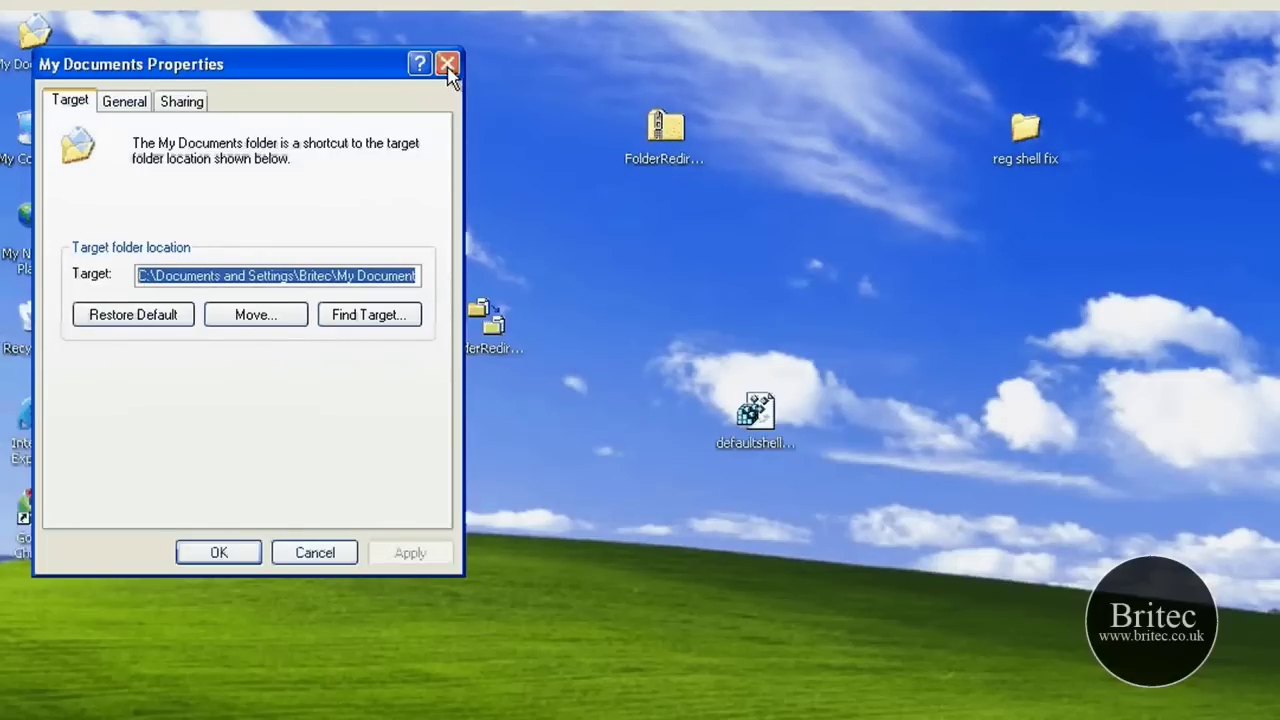
pyautogui.click(447, 65)
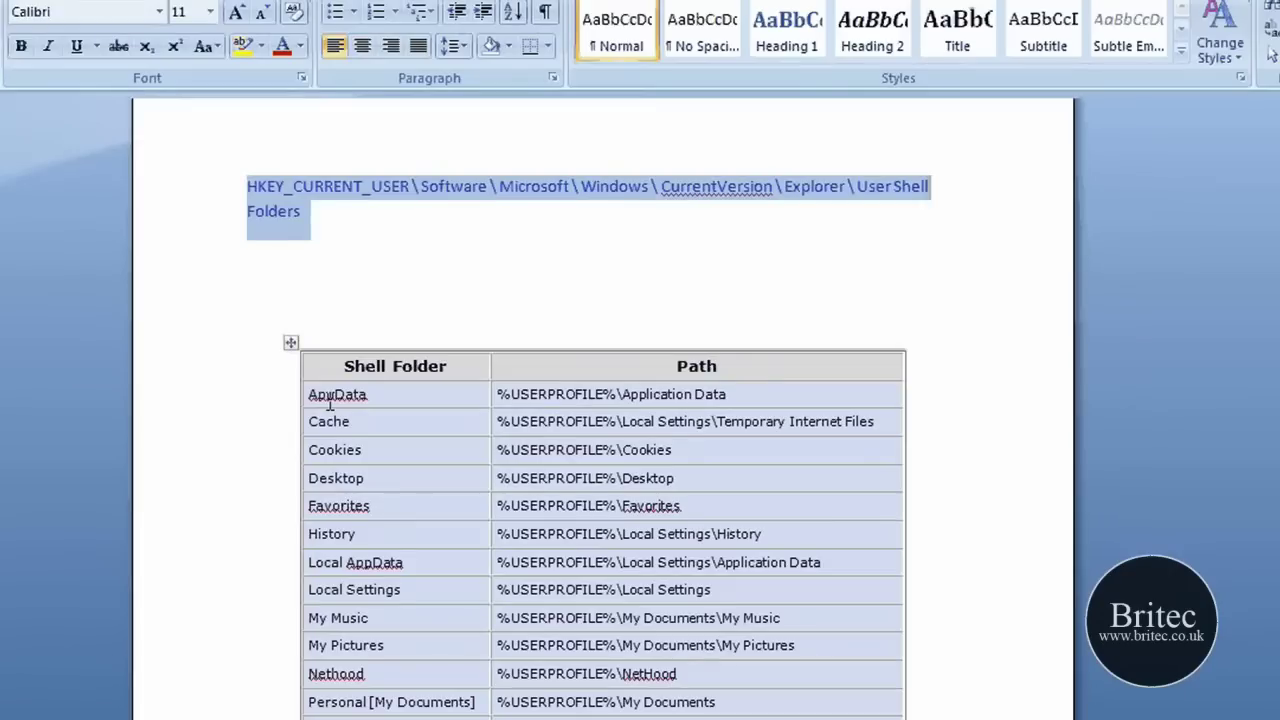
# Review the User Shell Folders key path and default path table in Shell Folder.doc in Word, and return to the Windows XP virtual machine
pyautogui.moveTo(329, 403); pyautogui.dragTo(658, 688)
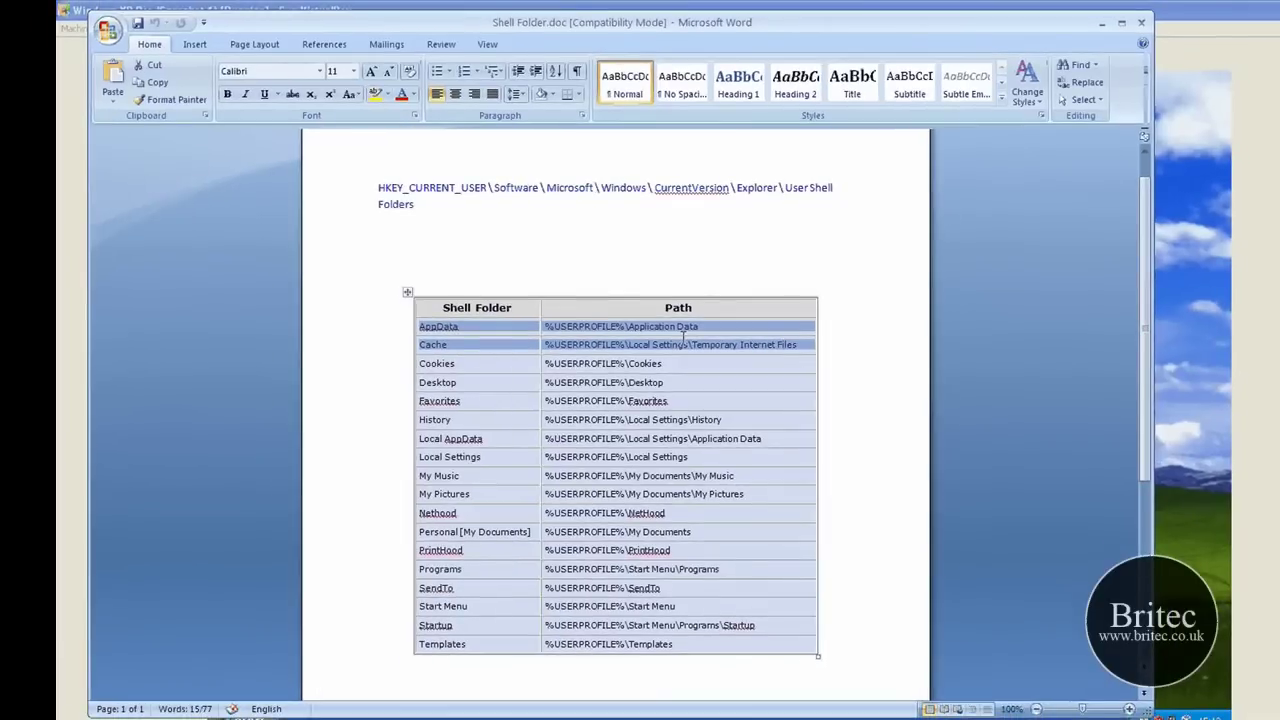
pyautogui.moveTo(651, 522); pyautogui.dragTo(421, 630)
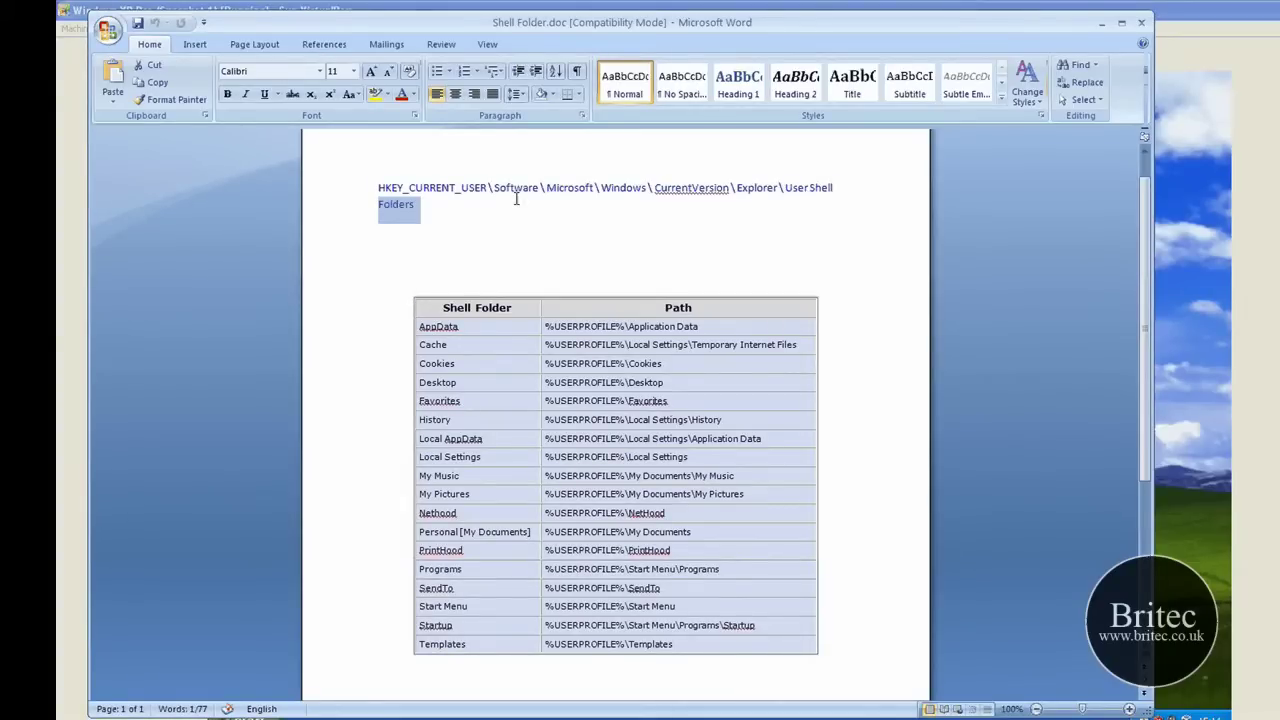
pyautogui.click(1050, 147)
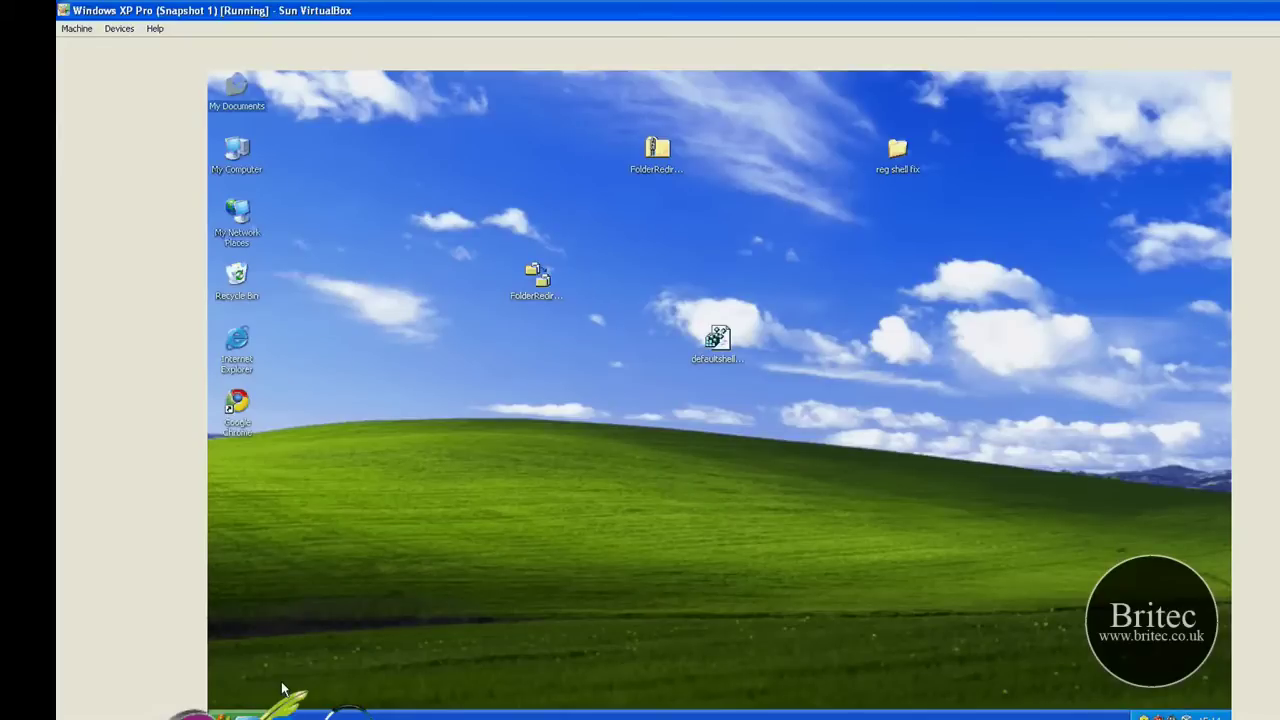
# Launch the Registry Editor by running the regedit command
pyautogui.press('super')
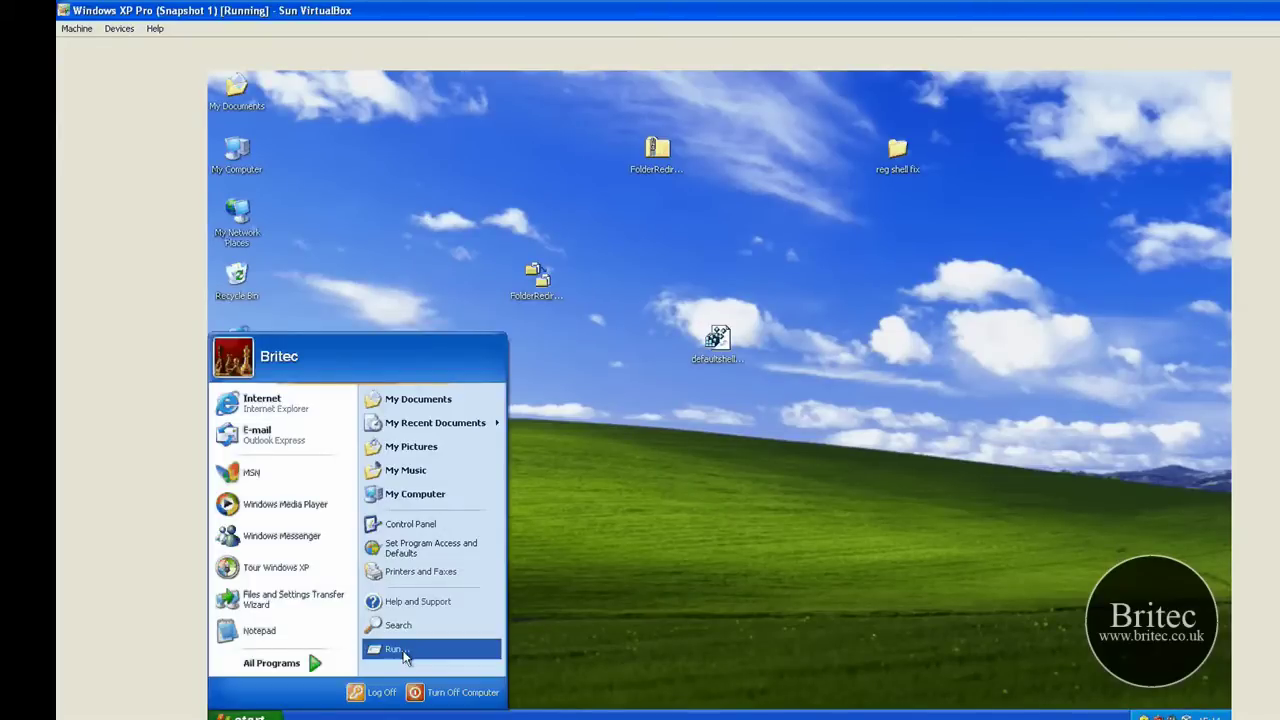
pyautogui.click(404, 655)
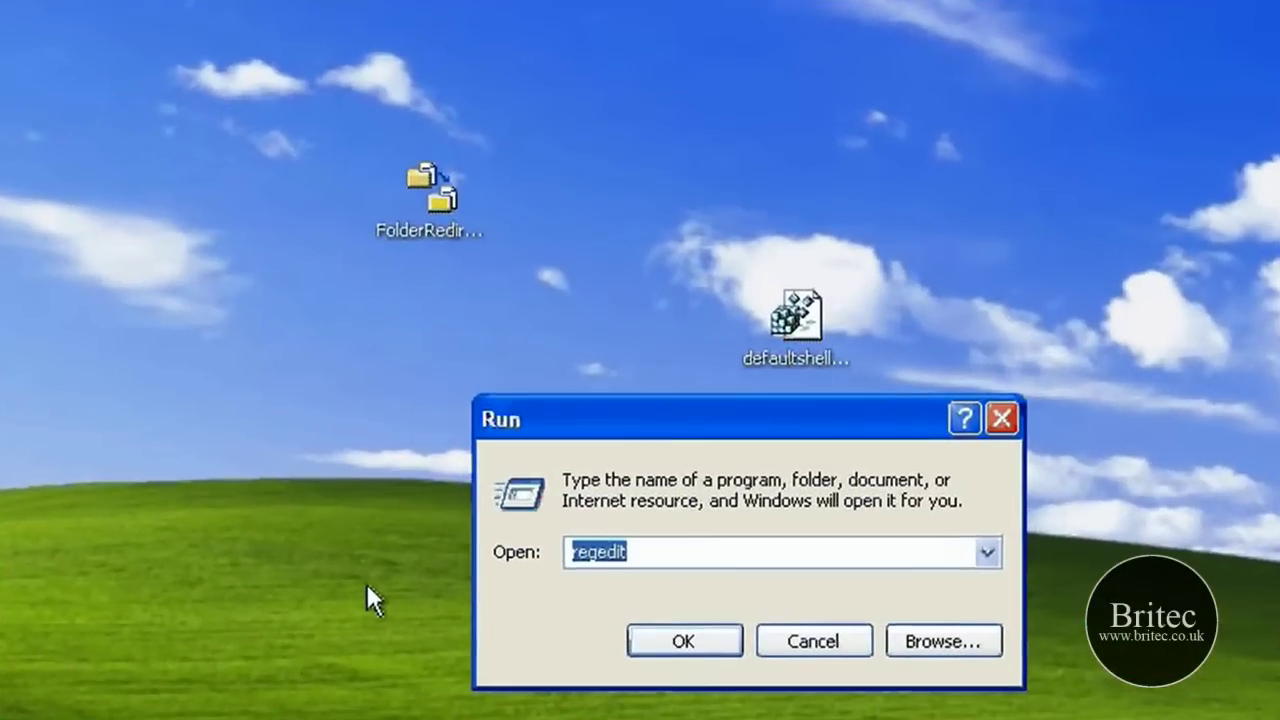
pyautogui.write('regedit')
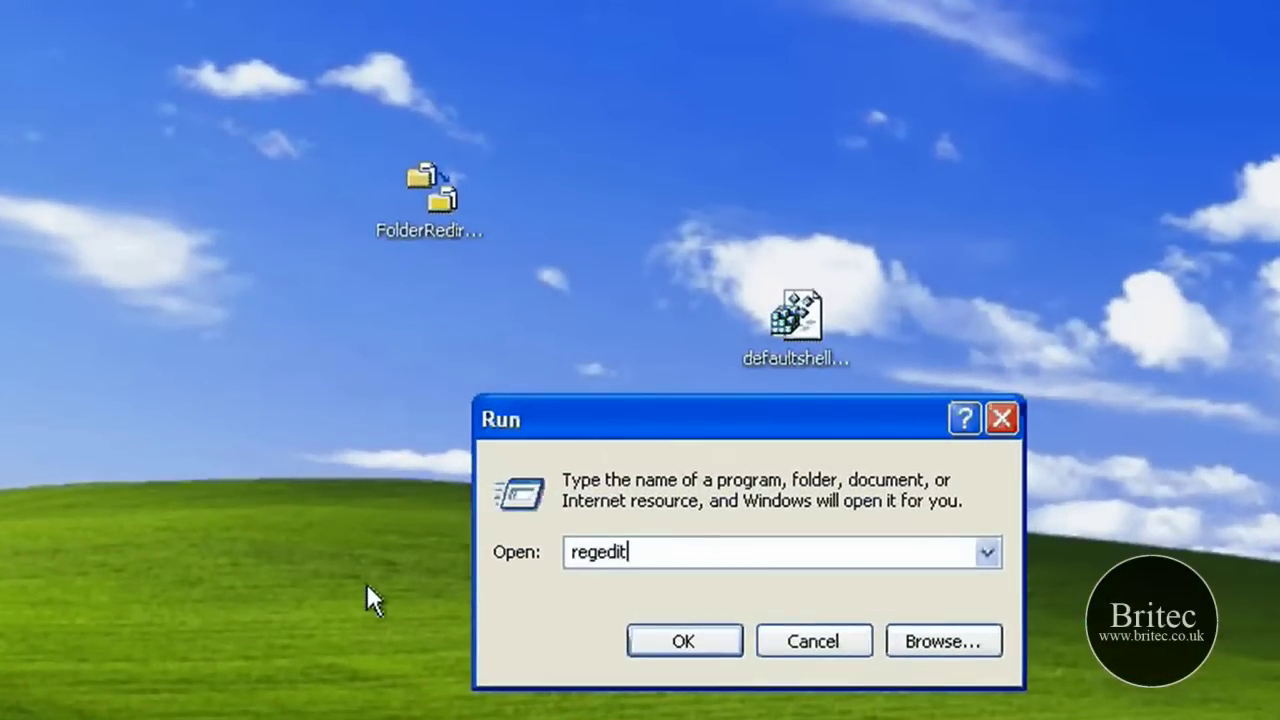
pyautogui.press('Return')
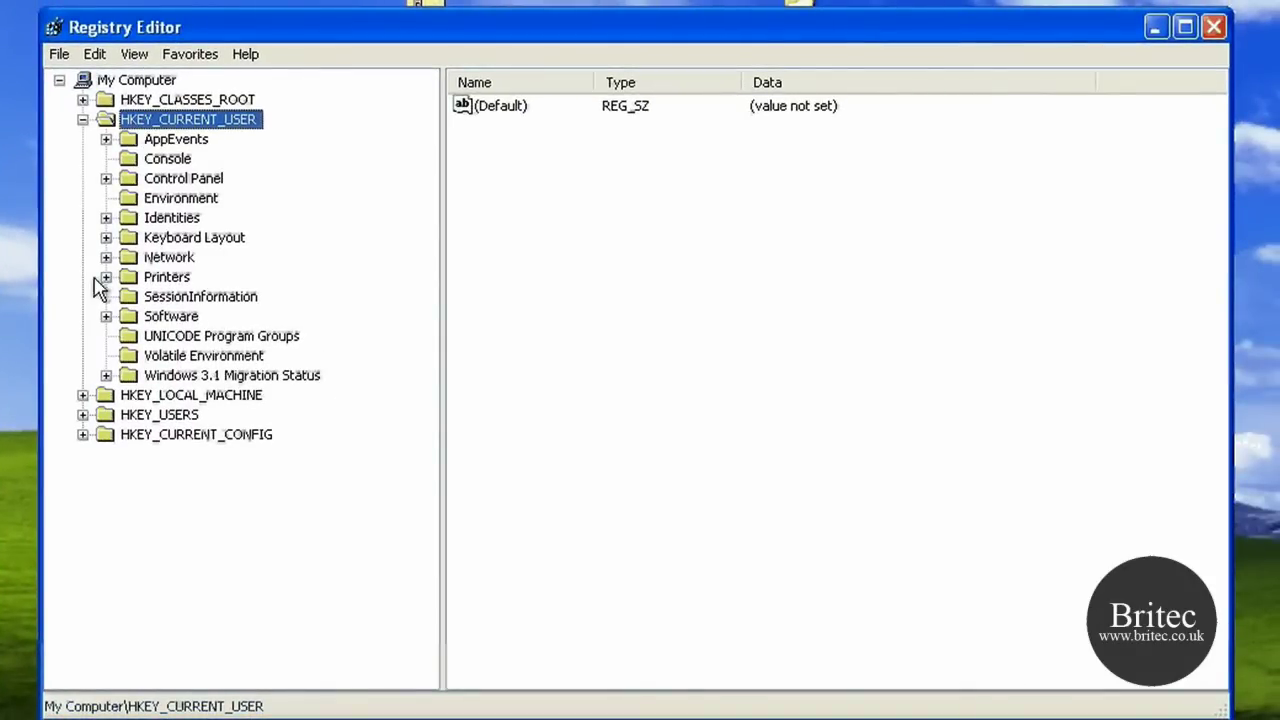
# Open the registry key HKEY_CURRENT_USER\Software\Microsoft\Windows\CurrentVersion\Explorer\User Shell Folders
pyautogui.click(106, 316)
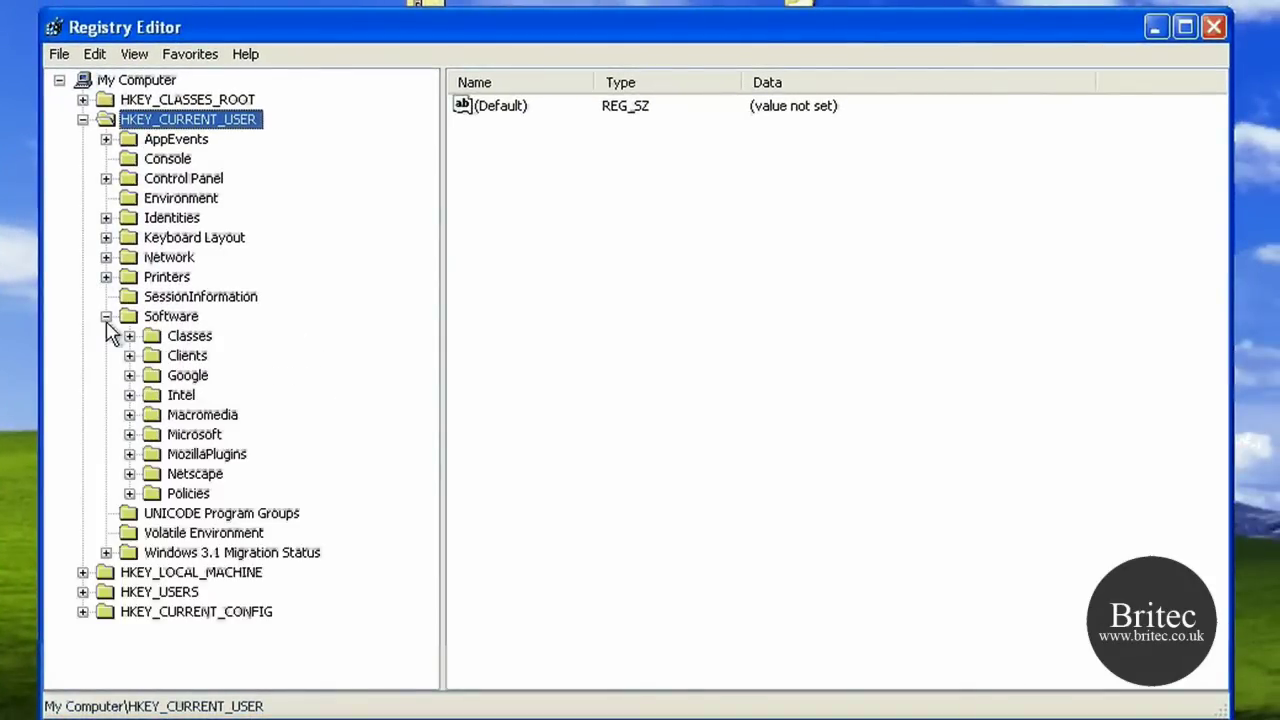
pyautogui.click(129, 434)
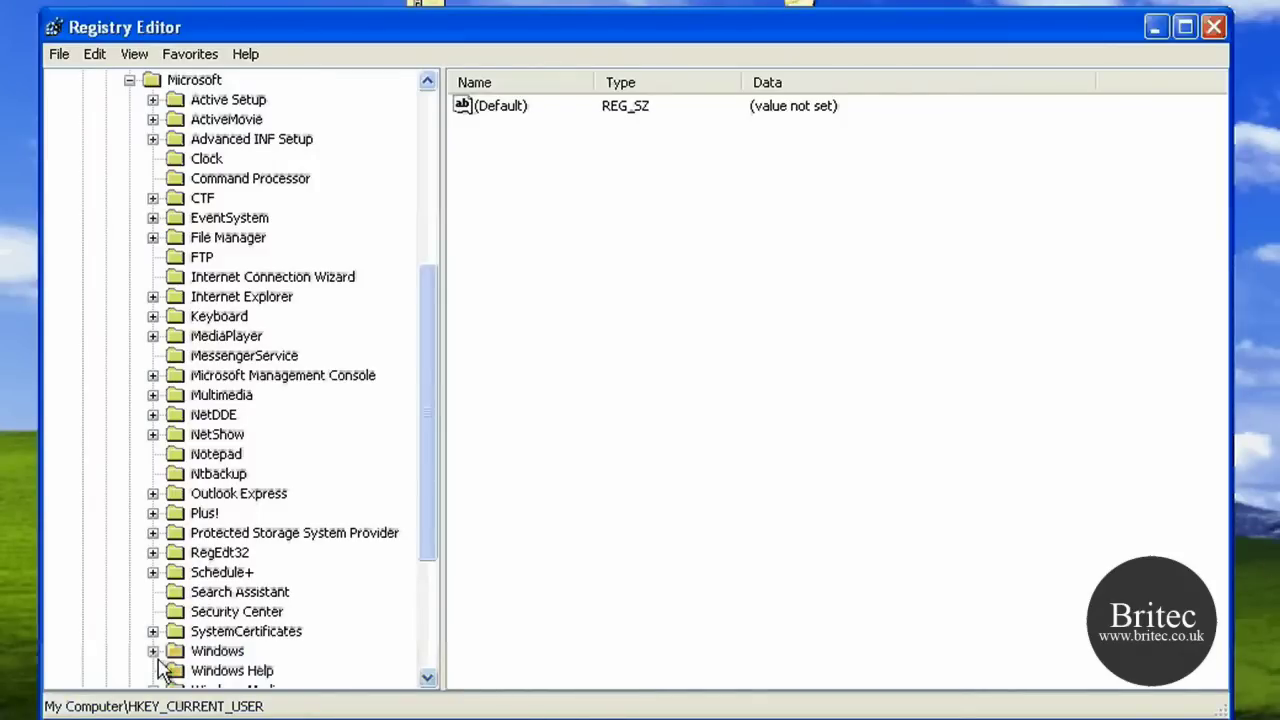
pyautogui.scroll(-2, 175, 650)
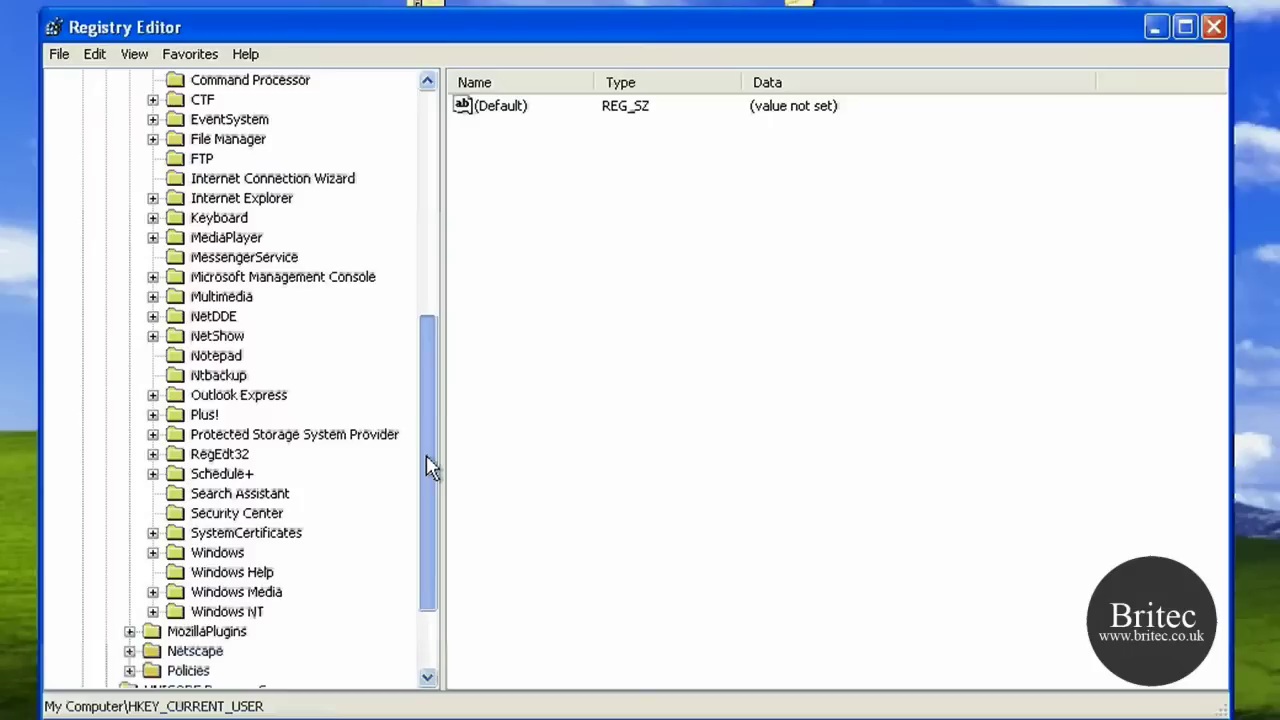
pyautogui.scroll(-2, 175, 482)
pyautogui.click(152, 434)
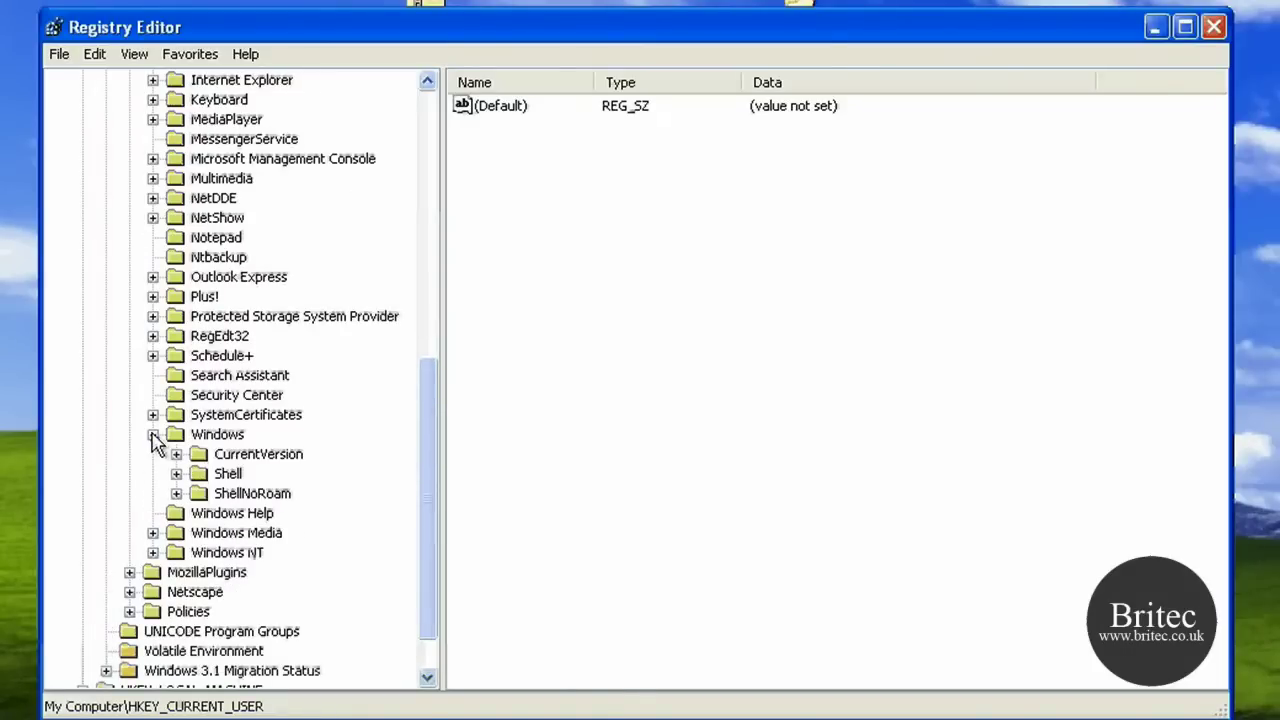
pyautogui.click(176, 454)
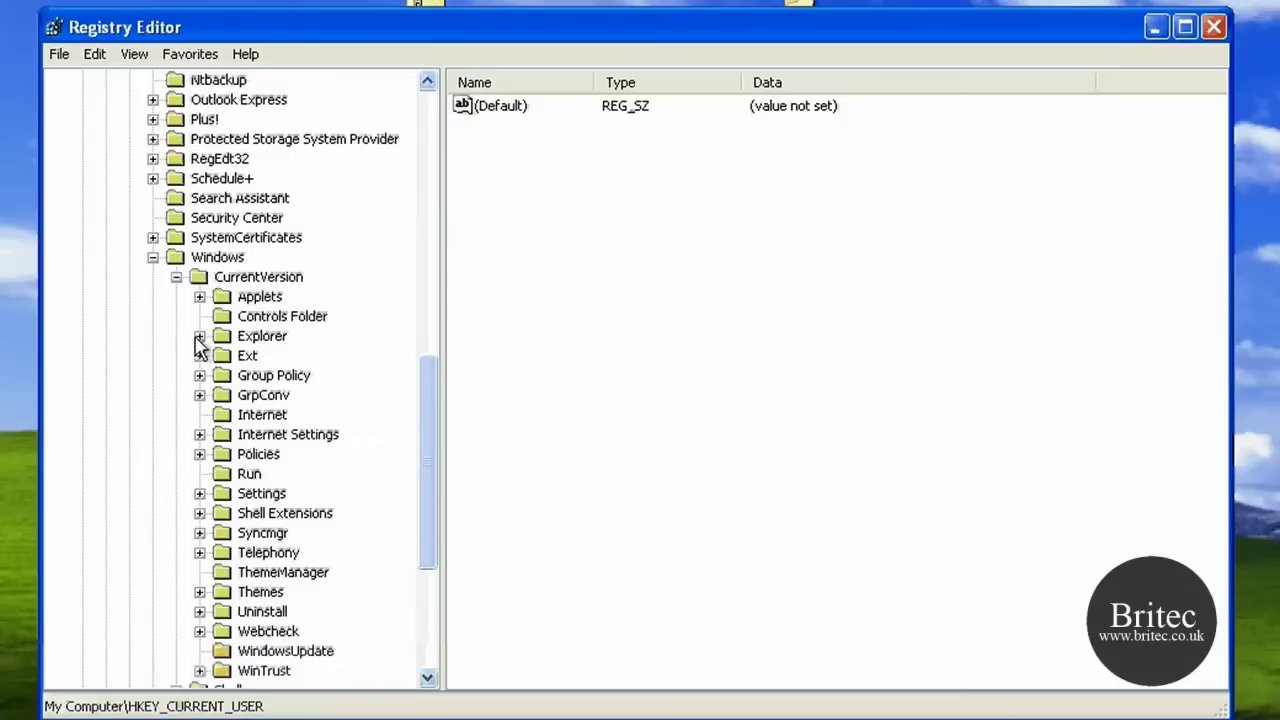
pyautogui.click(199, 337)
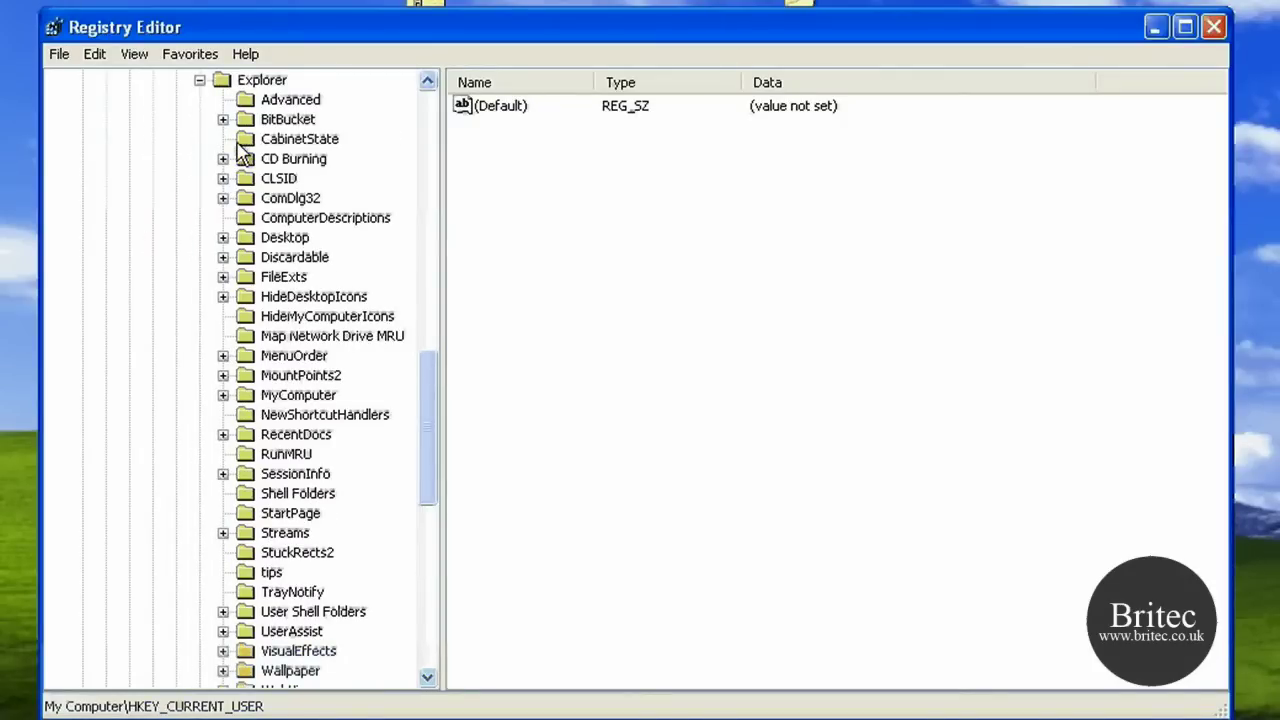
pyautogui.moveTo(430, 450); pyautogui.dragTo(432, 488)
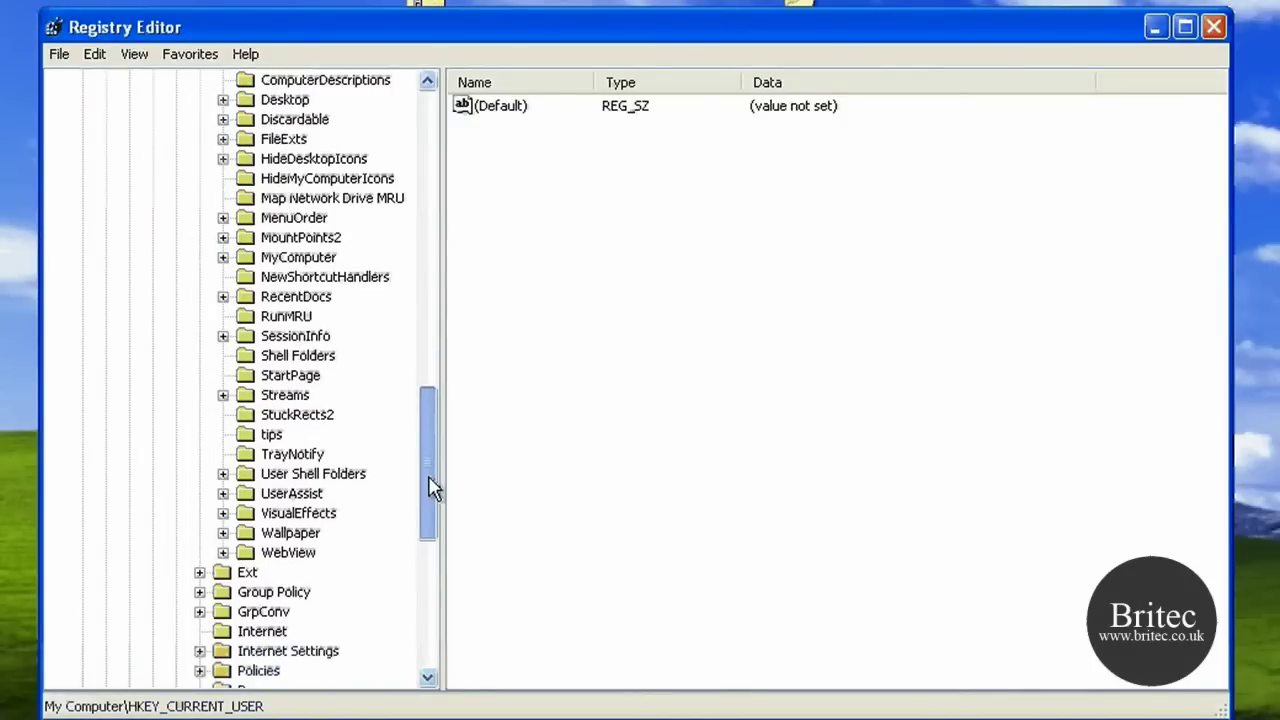
pyautogui.click(308, 476)
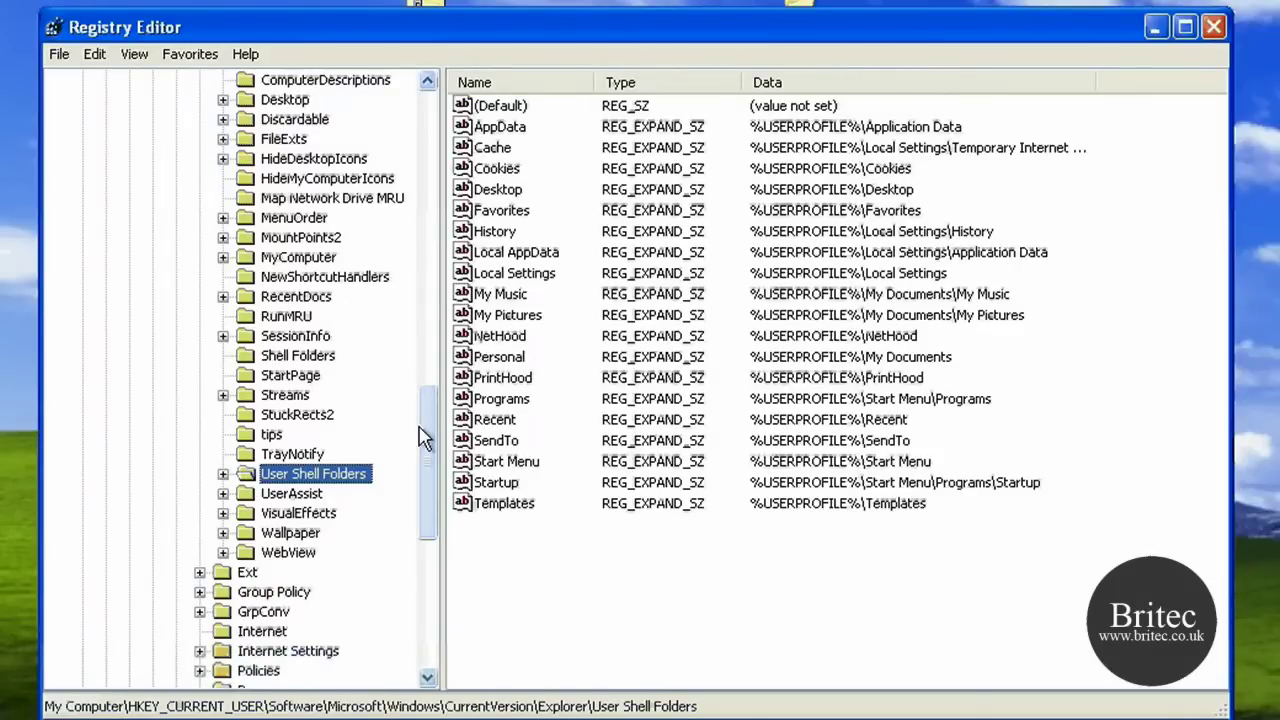
# Export the User Shell Folders branch to the Desktop as a registration file named usershellbackup
pyautogui.rightClick(316, 482)
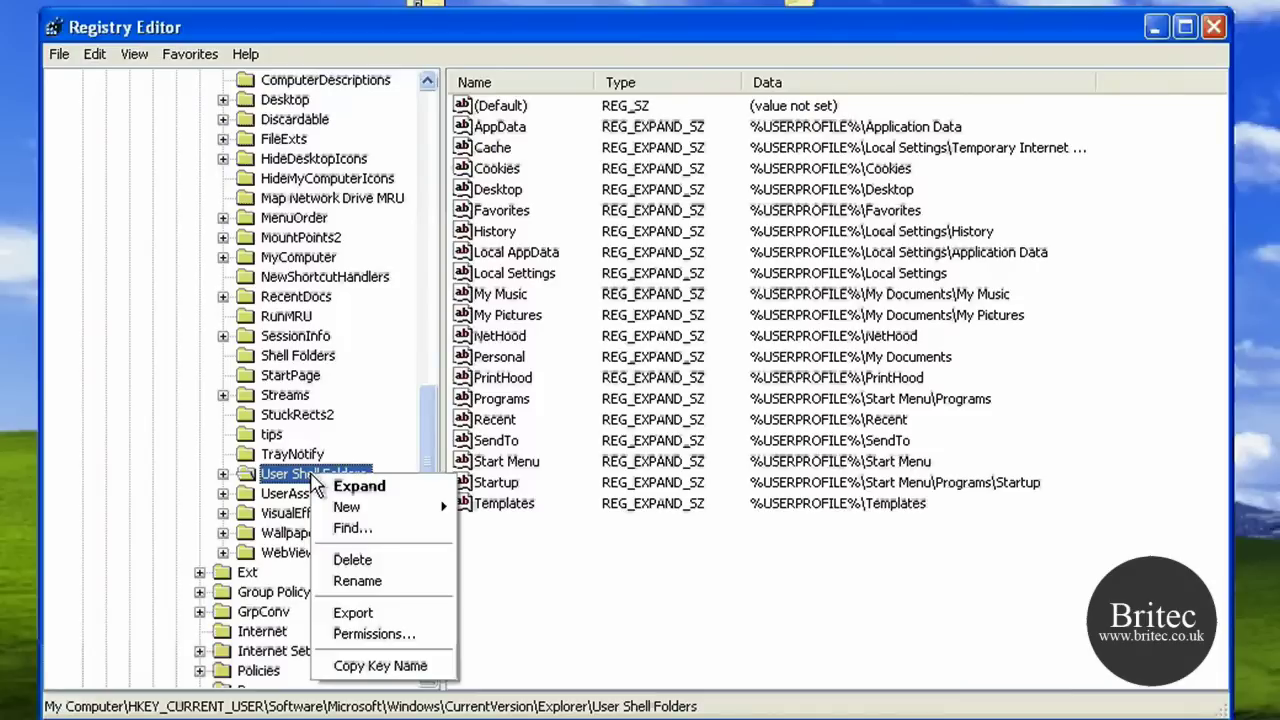
pyautogui.click(387, 614)
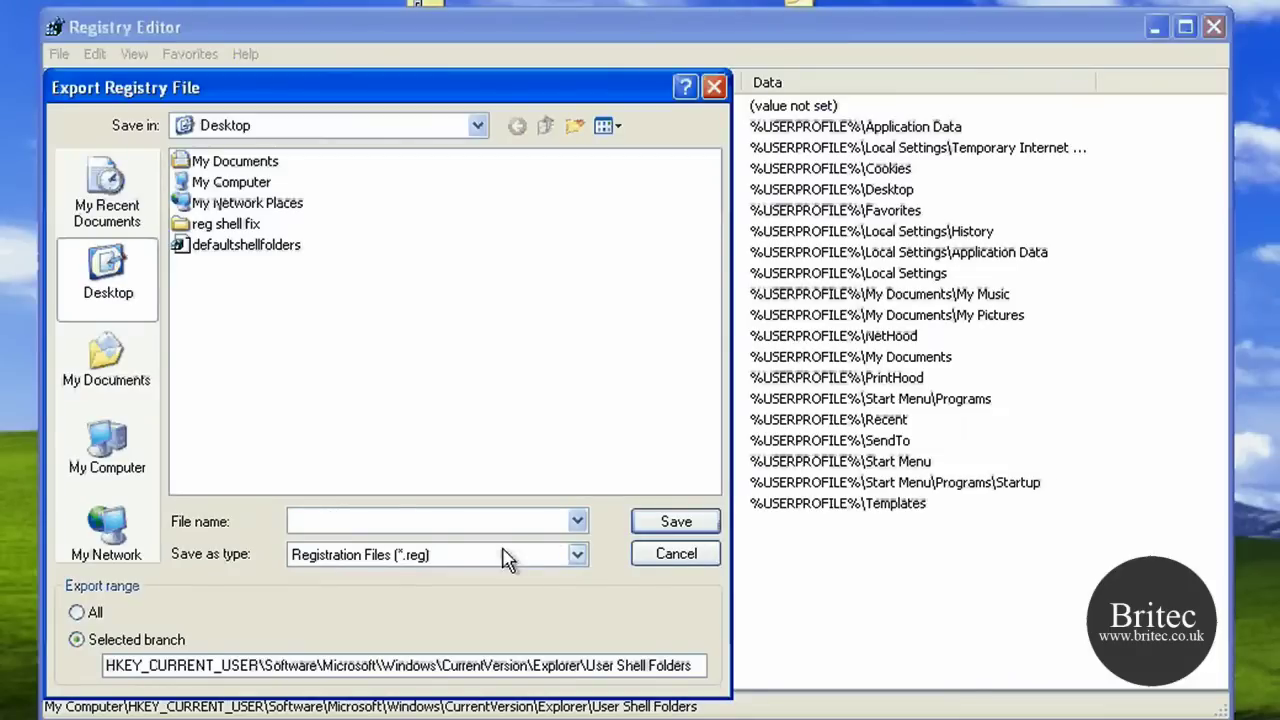
pyautogui.write('usersh')
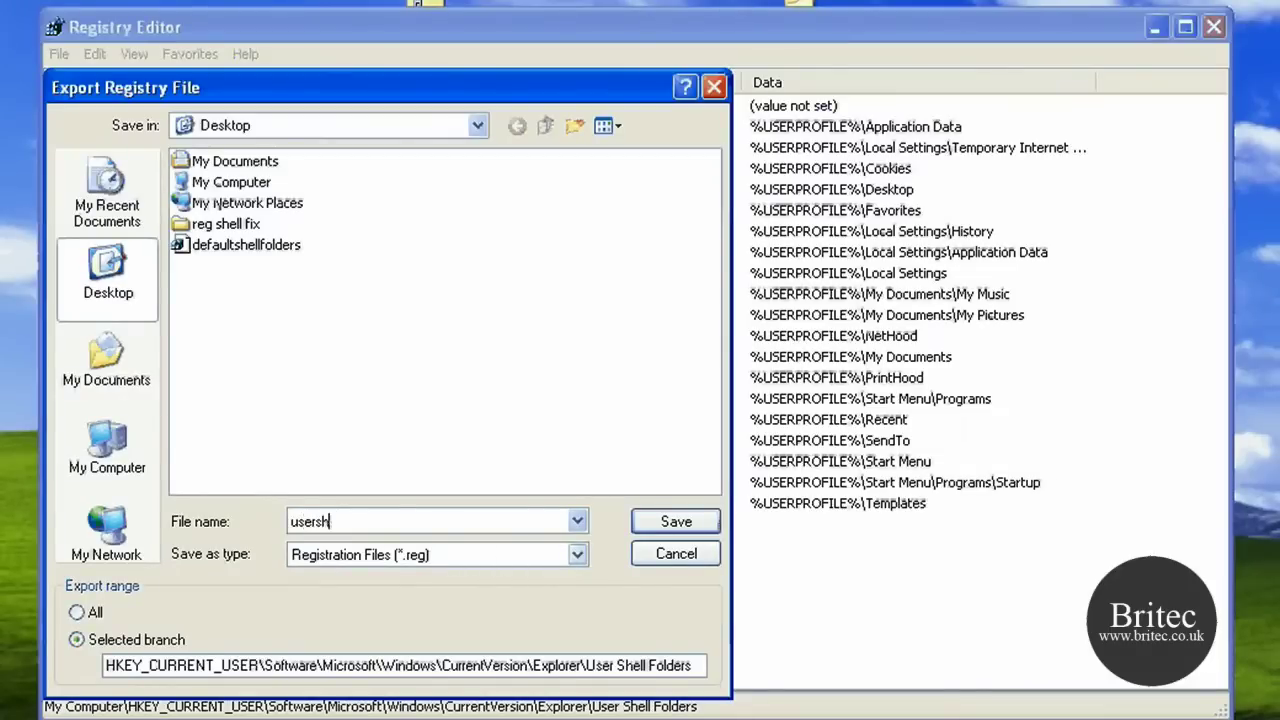
pyautogui.write('ellbackup')
pyautogui.click(680, 530)
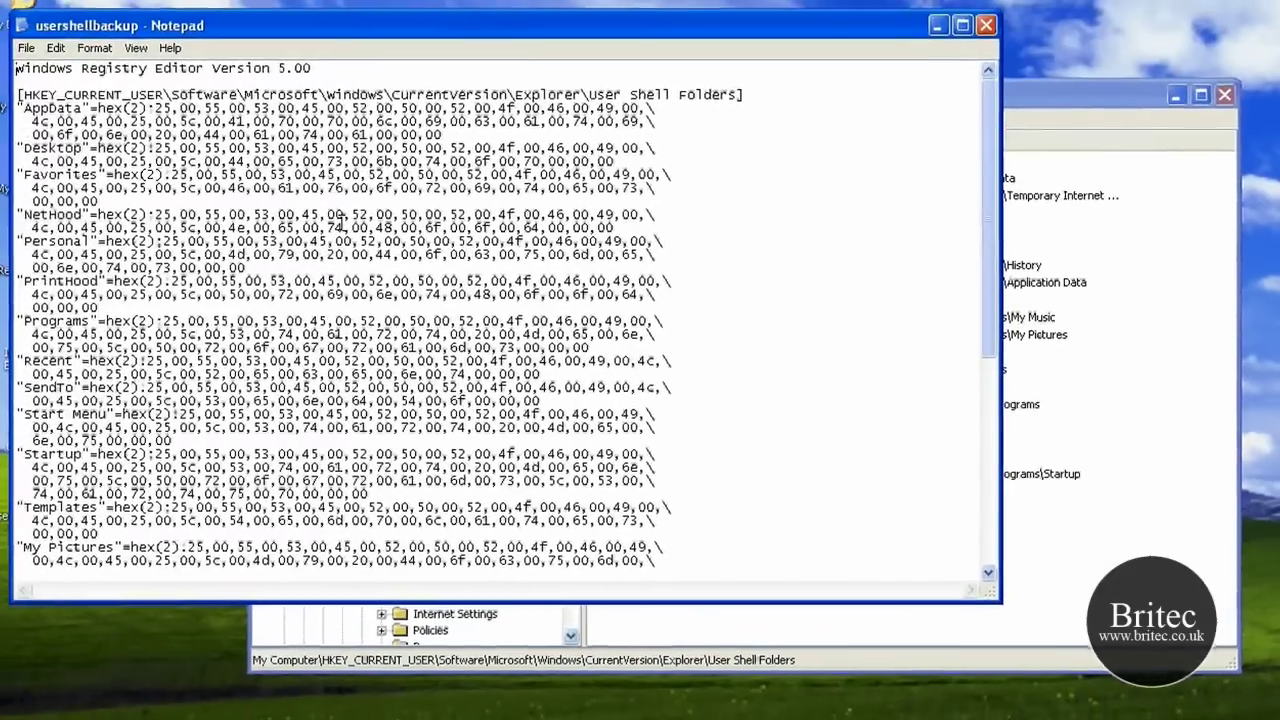
# Look through the exported usershellbackup registry entries in Notepad, and close both the file and the Registry Editor
pyautogui.scroll(-10, 333, 297)
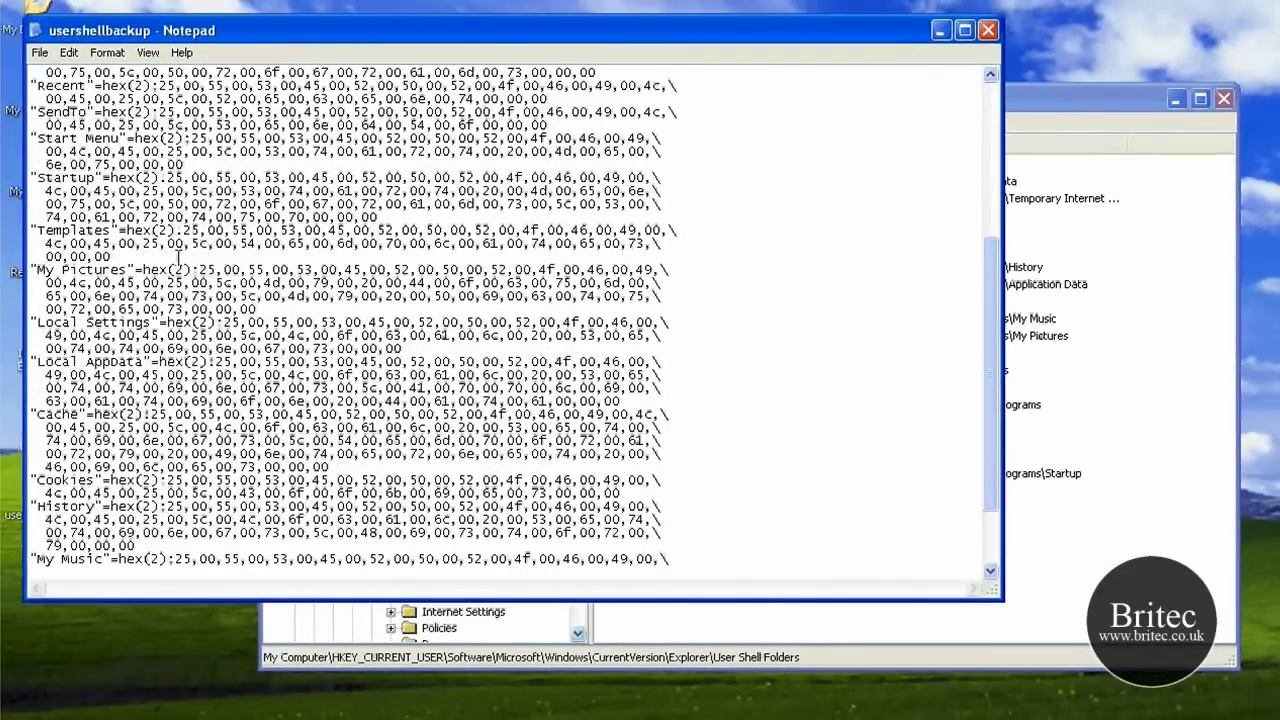
pyautogui.scroll(-5, 178, 259)
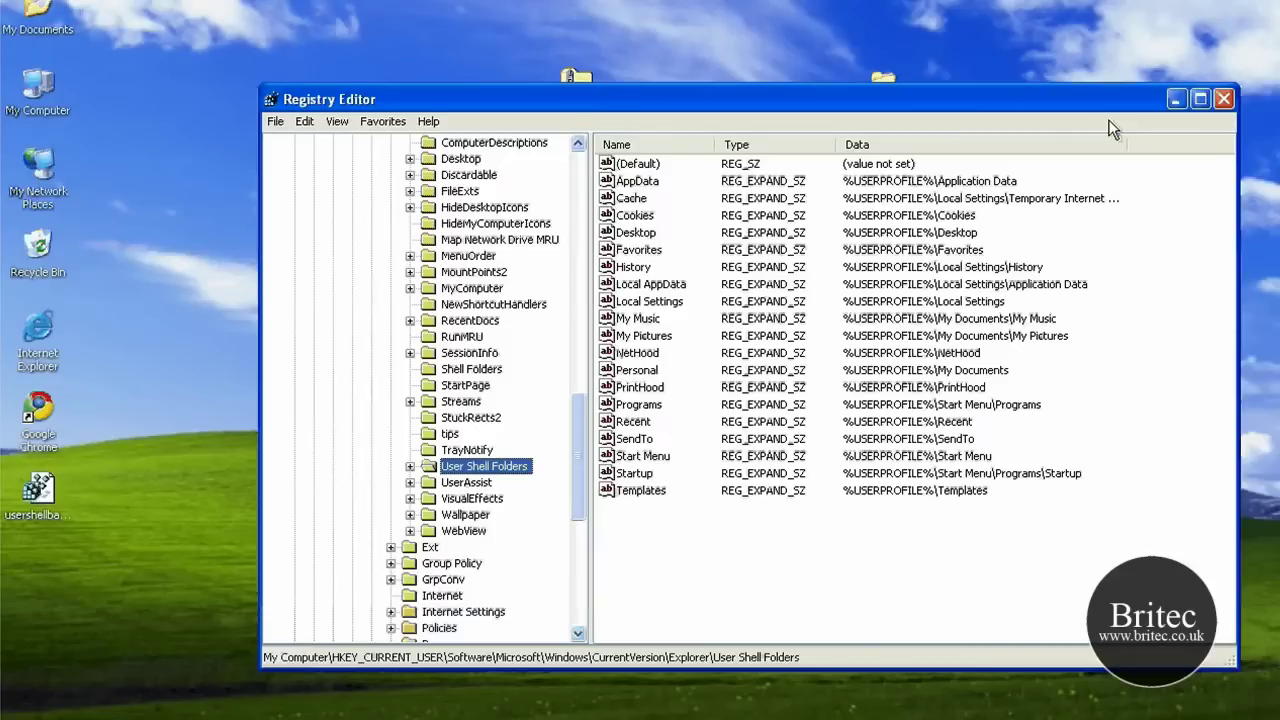
pyautogui.click(1223, 99)
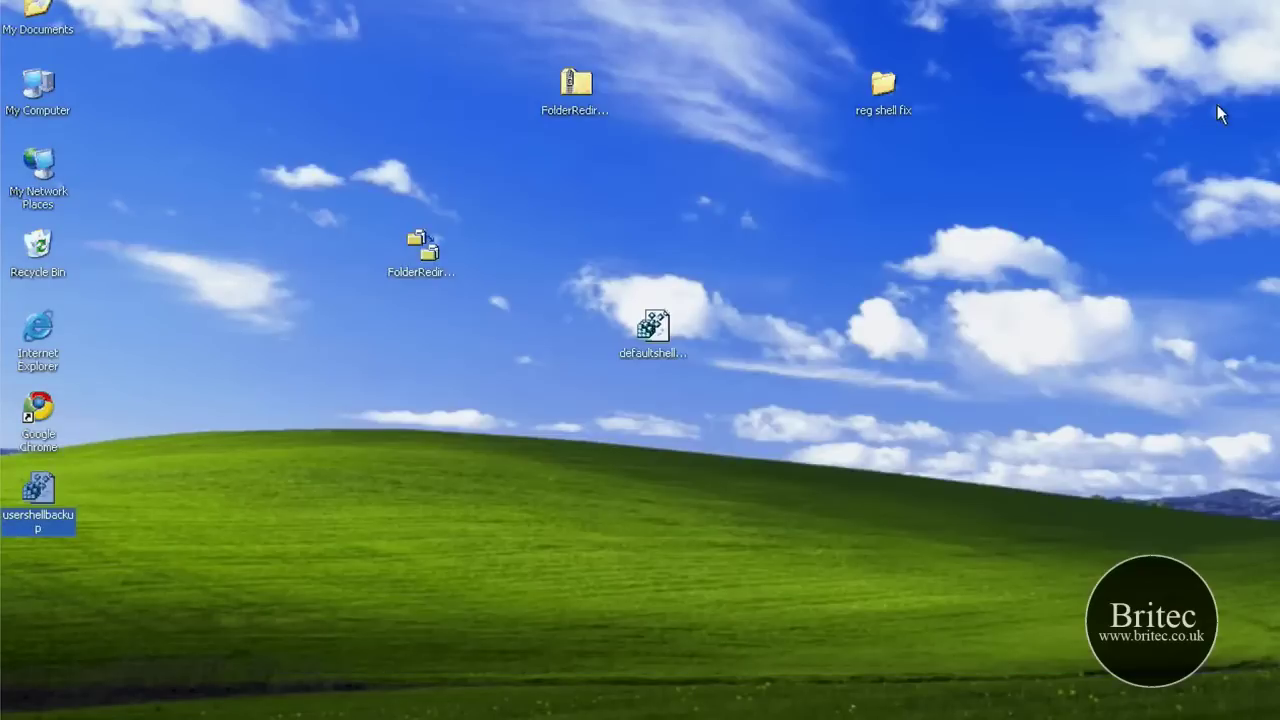
pyautogui.click(306, 438)
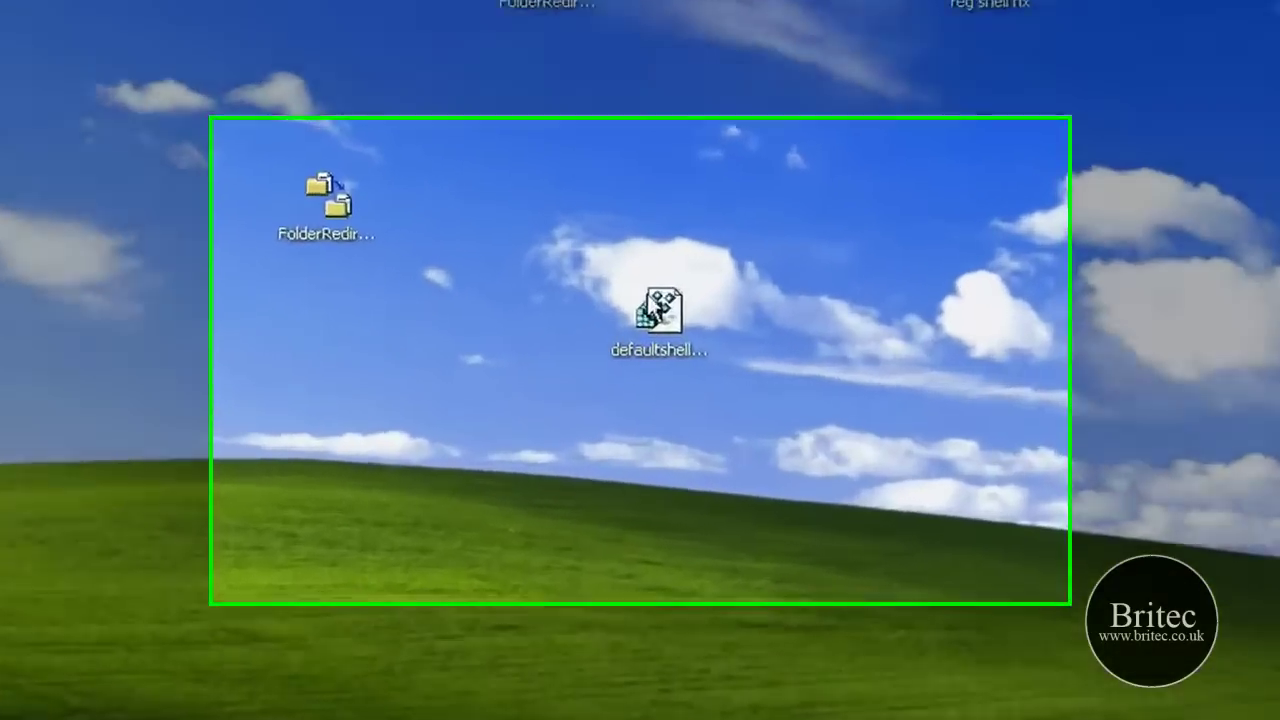
# Merge defaultshellfolders.reg from the Desktop into the registry to restore the default shell folder paths
pyautogui.doubleClick(657, 330)
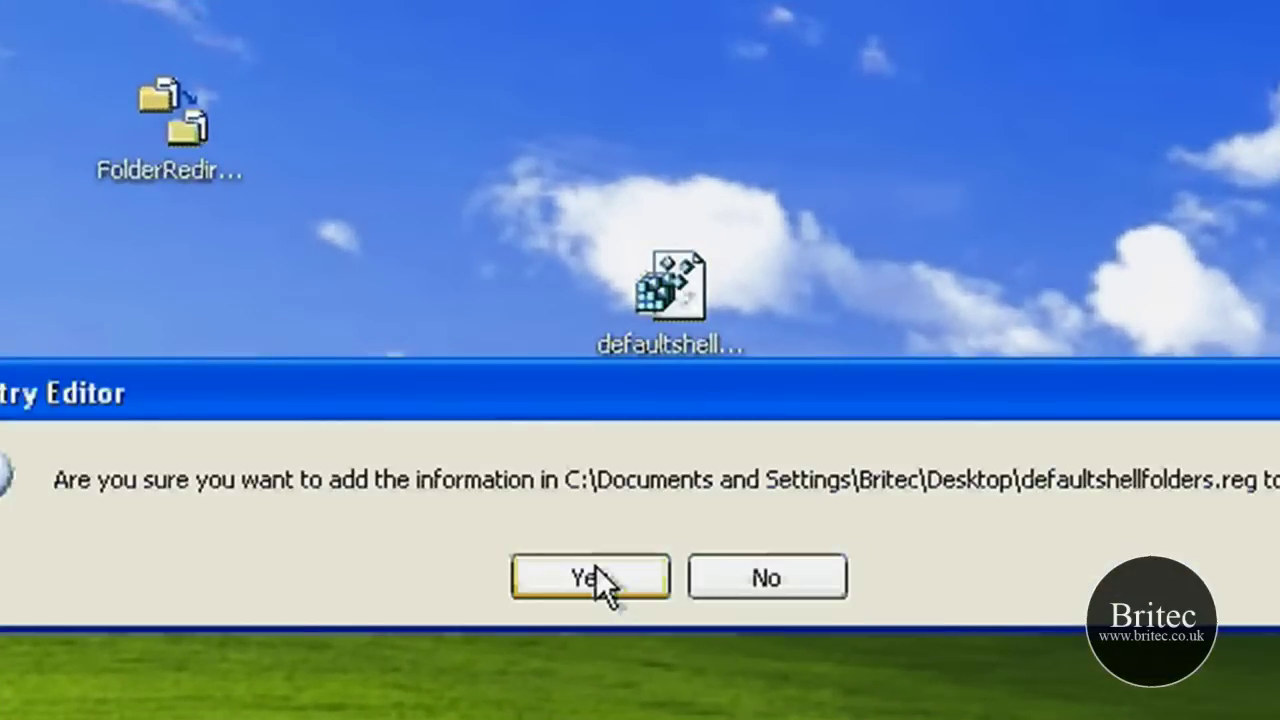
pyautogui.click(595, 566)
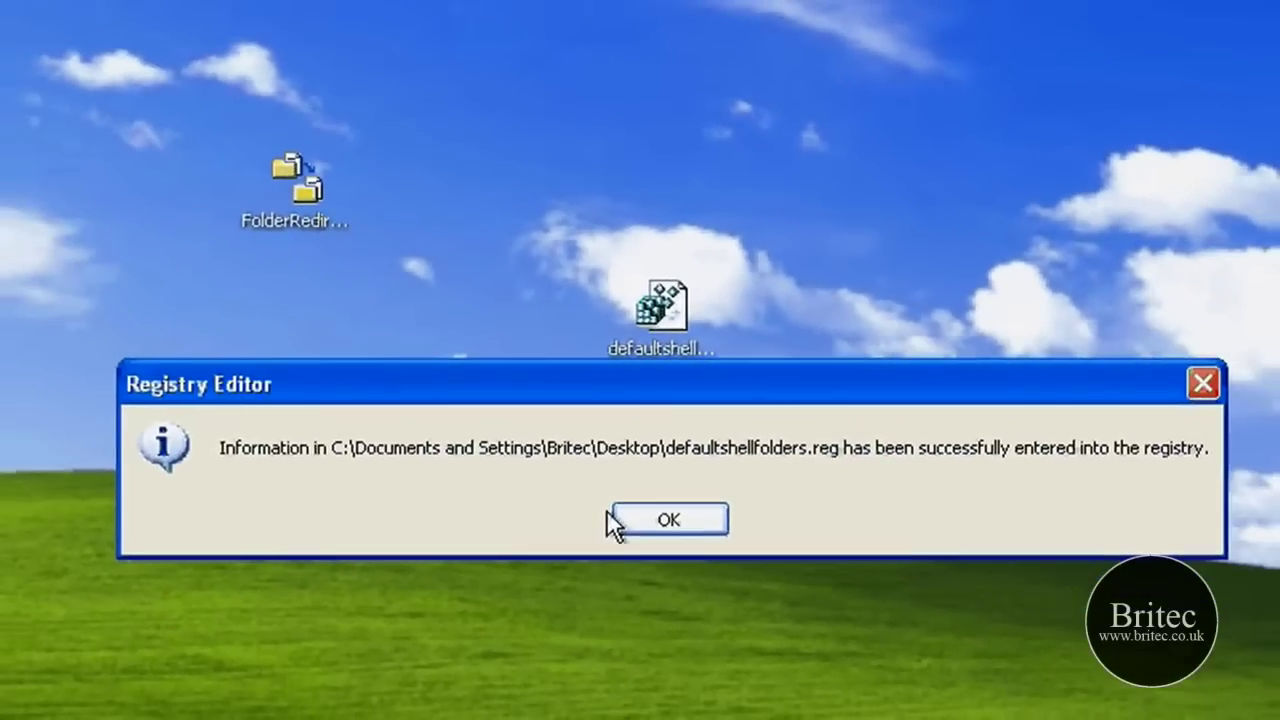
pyautogui.click(612, 519)
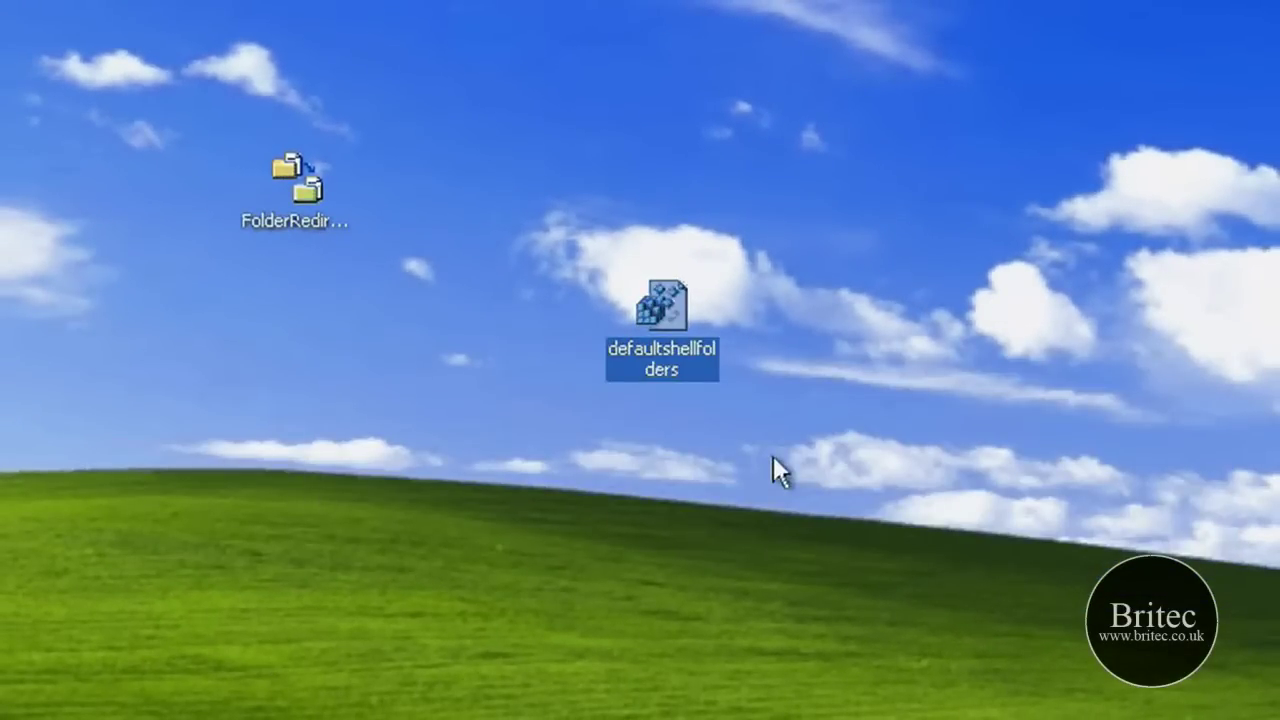
pyautogui.moveTo(773, 455); pyautogui.dragTo(431, 208)
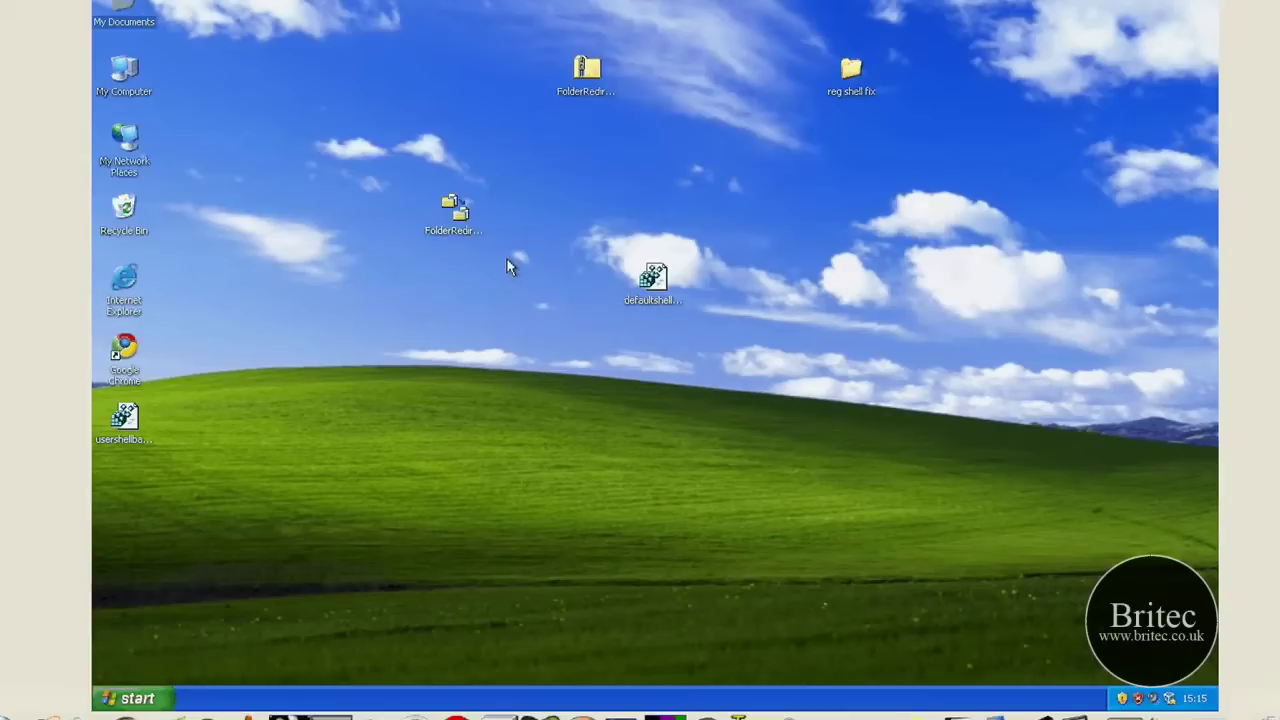
pyautogui.click(655, 285)
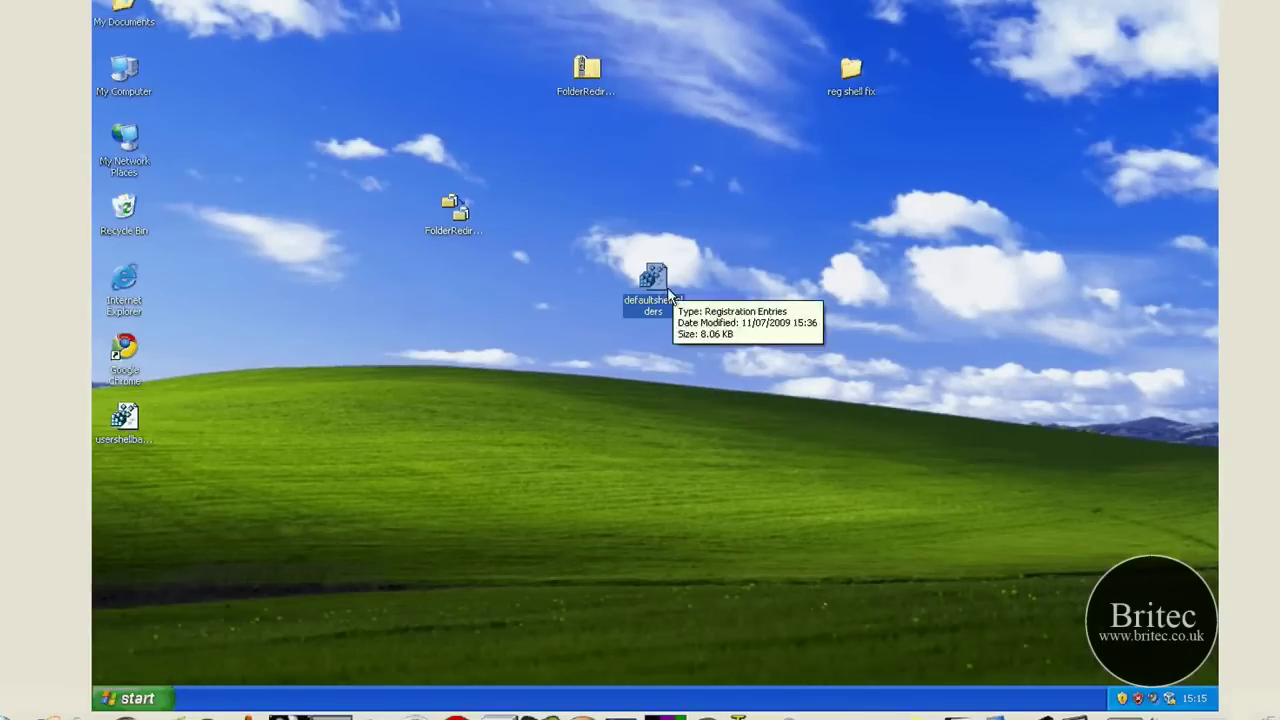
pyautogui.click(560, 285)
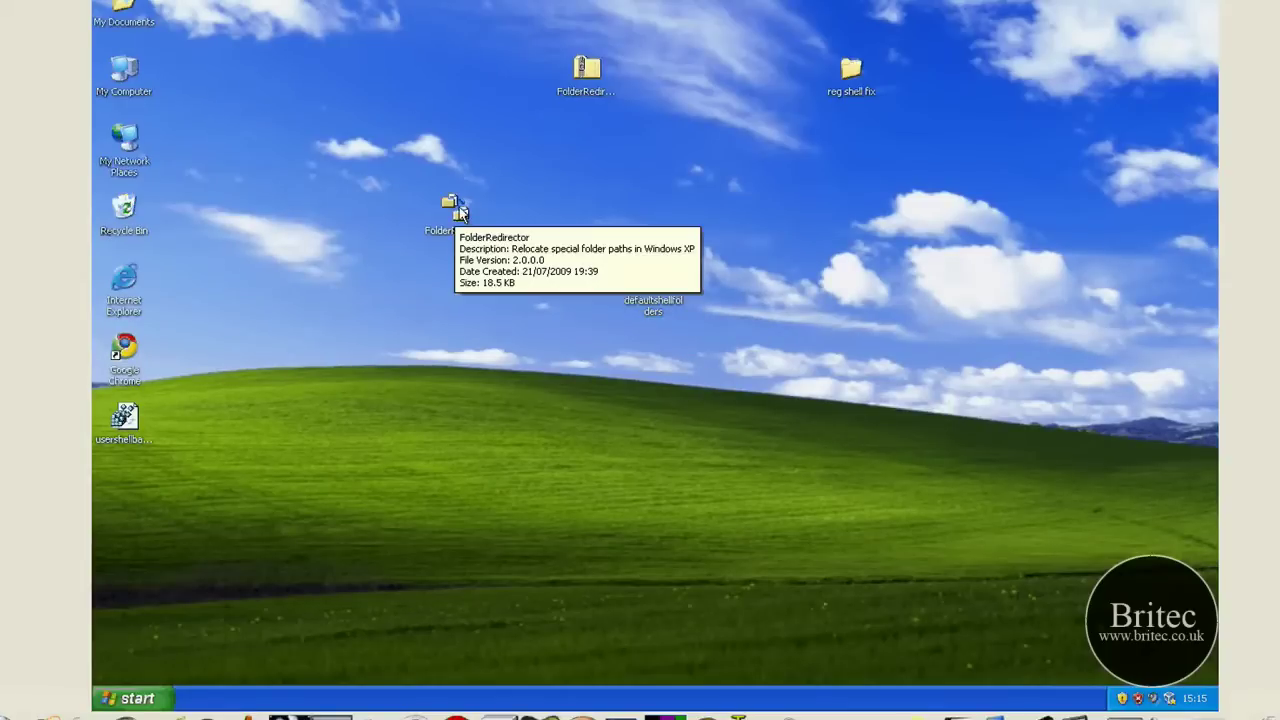
# Launch the FolderRedirector utility from the Desktop and display the location of the My Documents special folder
pyautogui.doubleClick(455, 207)
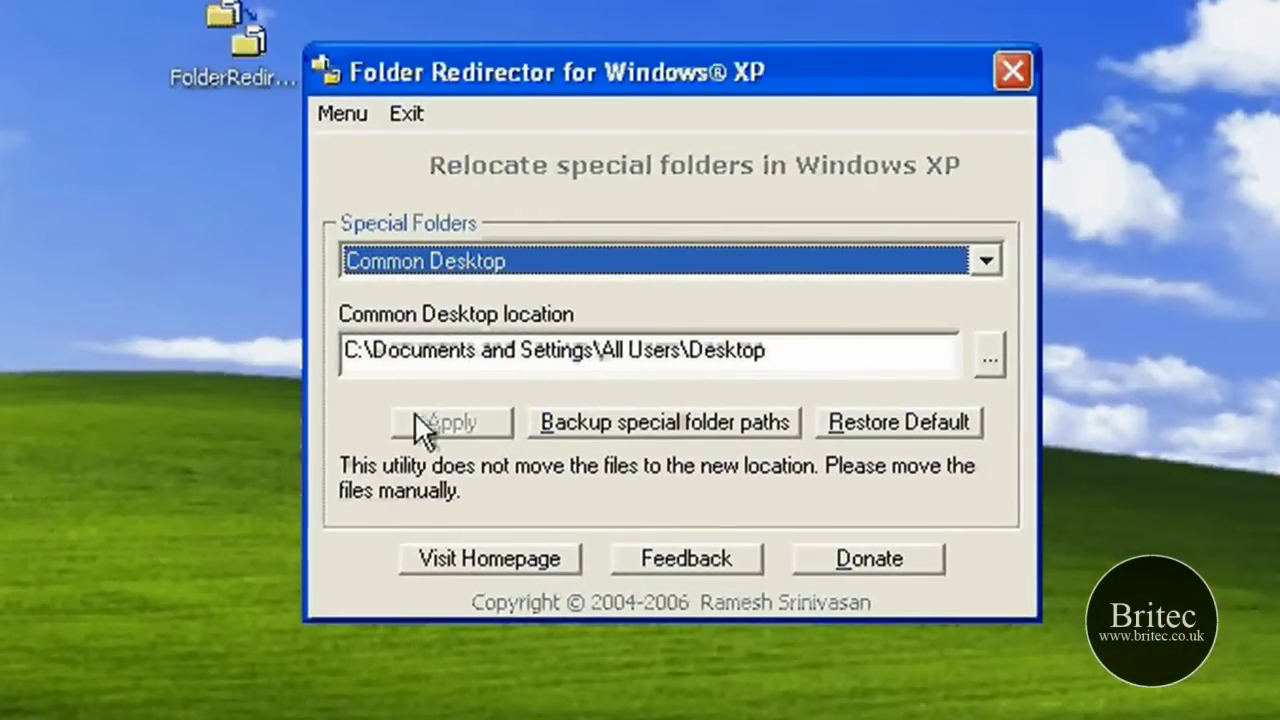
pyautogui.moveTo(635, 72); pyautogui.dragTo(590, 86)
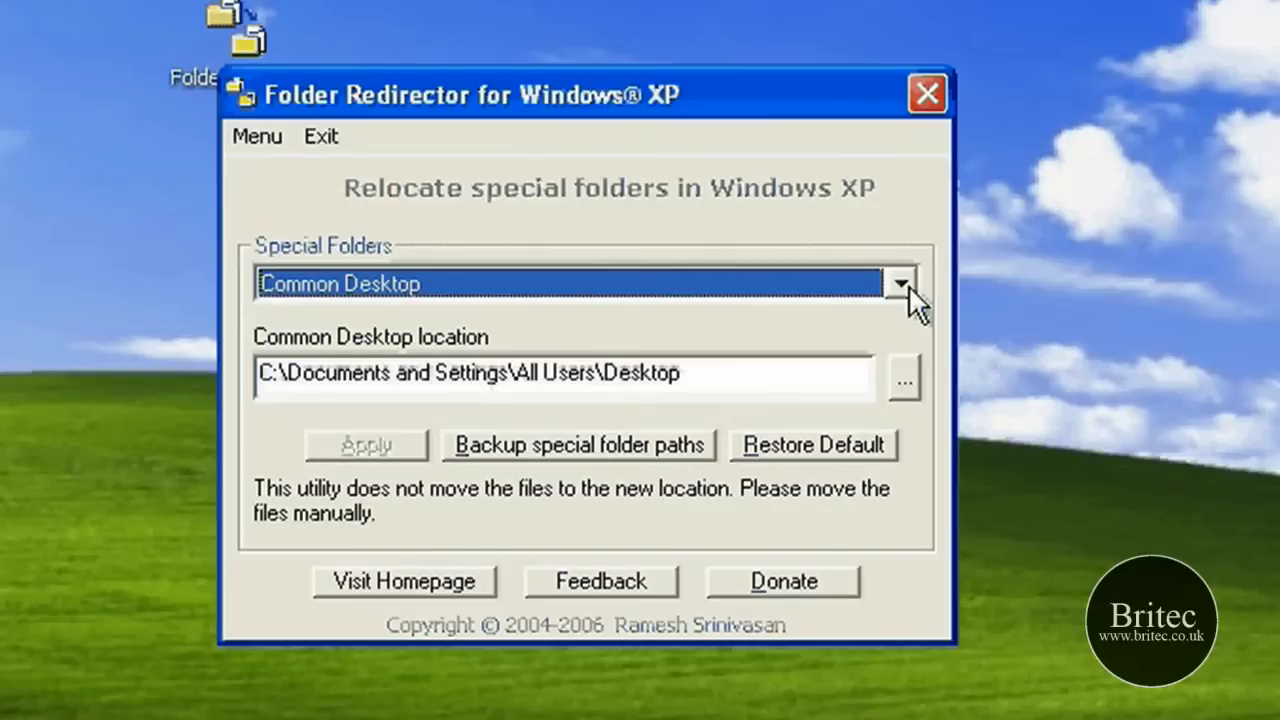
pyautogui.click(901, 284)
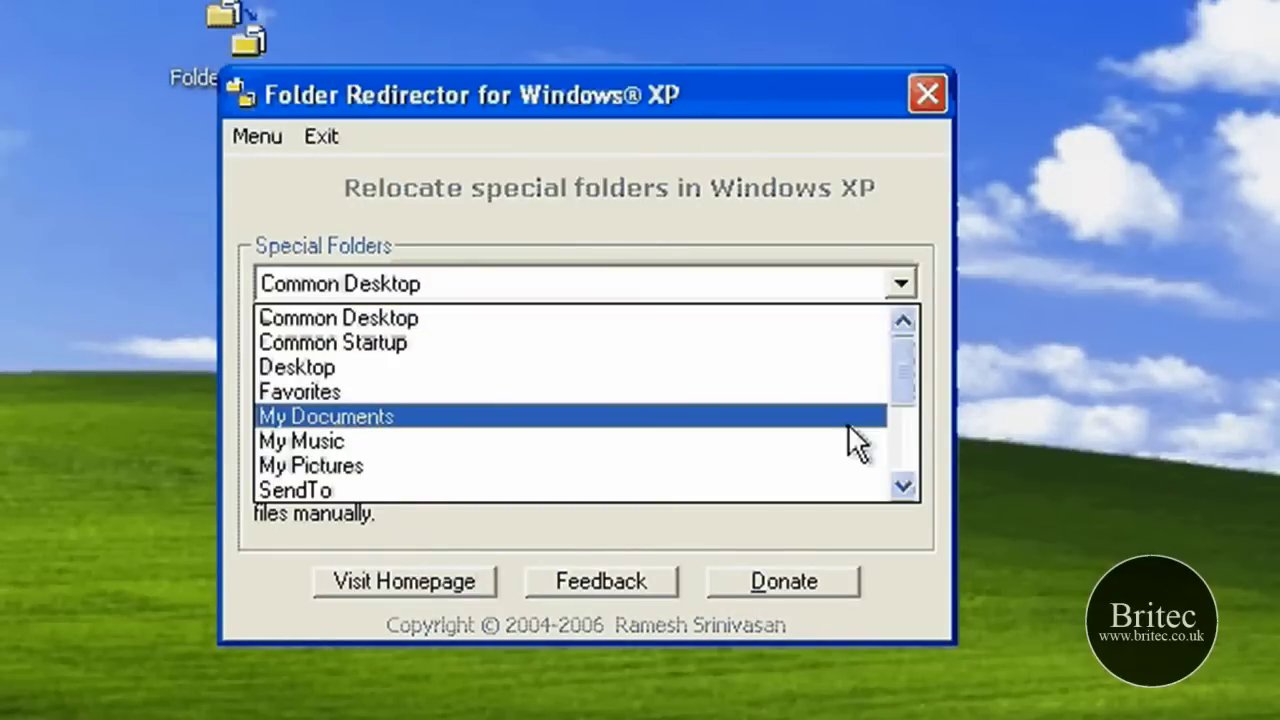
pyautogui.click(848, 423)
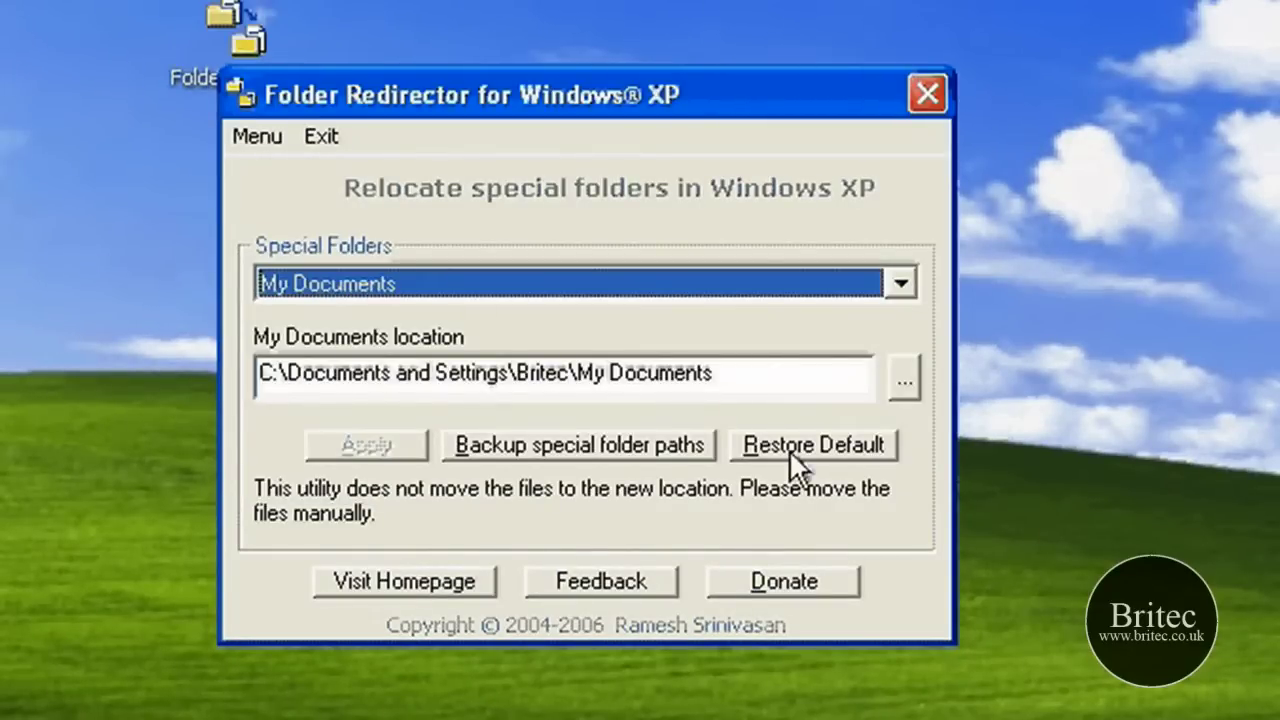
# Check the My Pictures folder location, look over the other special folders, and close Folder Redirector
pyautogui.click(899, 284)
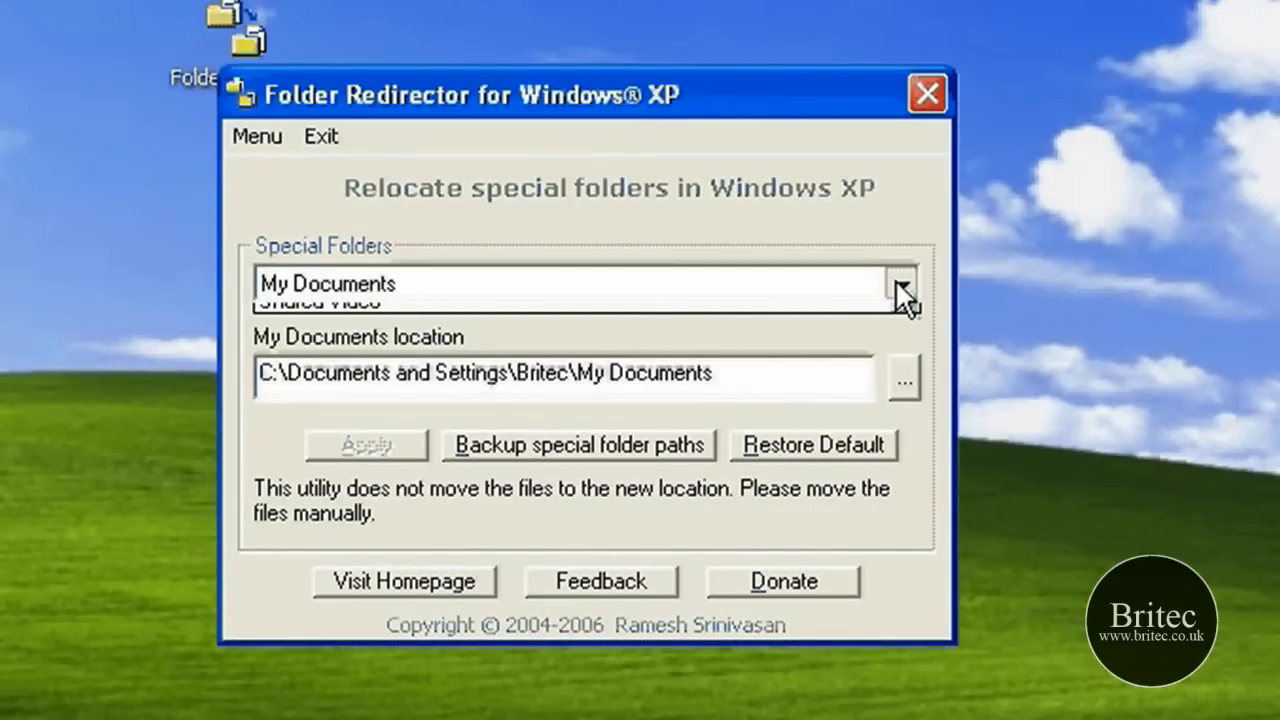
pyautogui.click(612, 367)
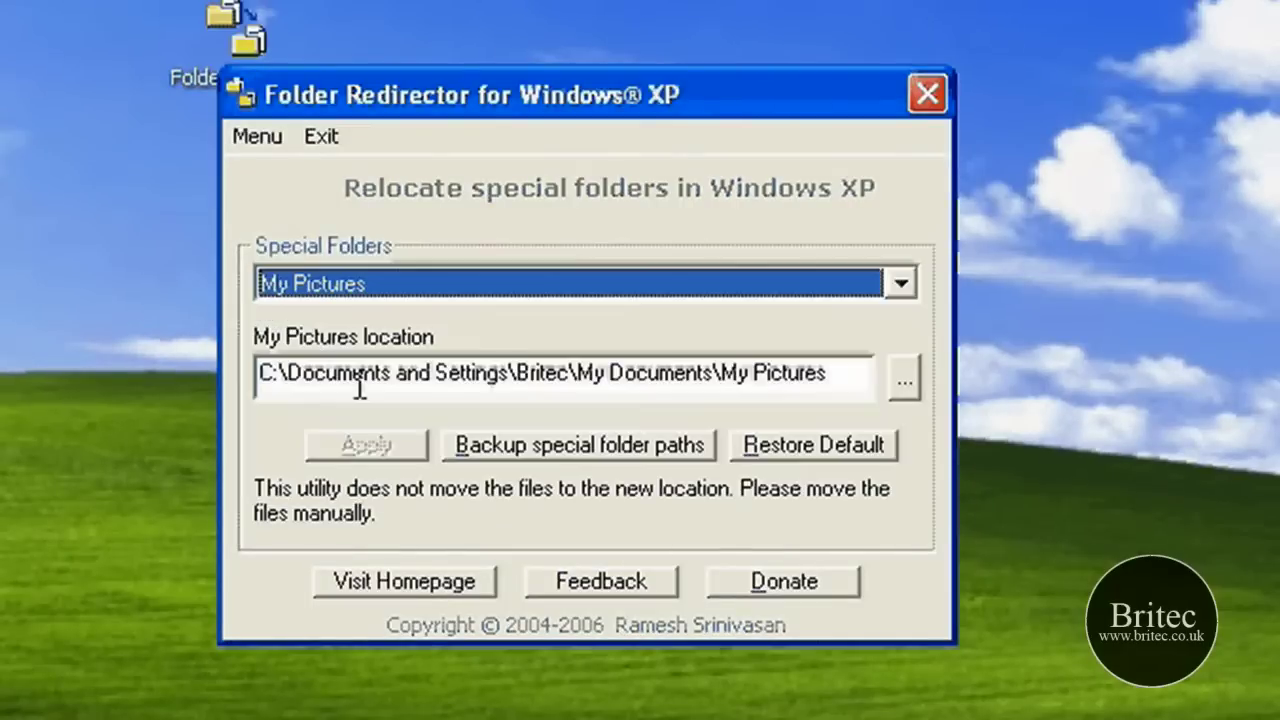
pyautogui.moveTo(300, 378); pyautogui.dragTo(805, 378)
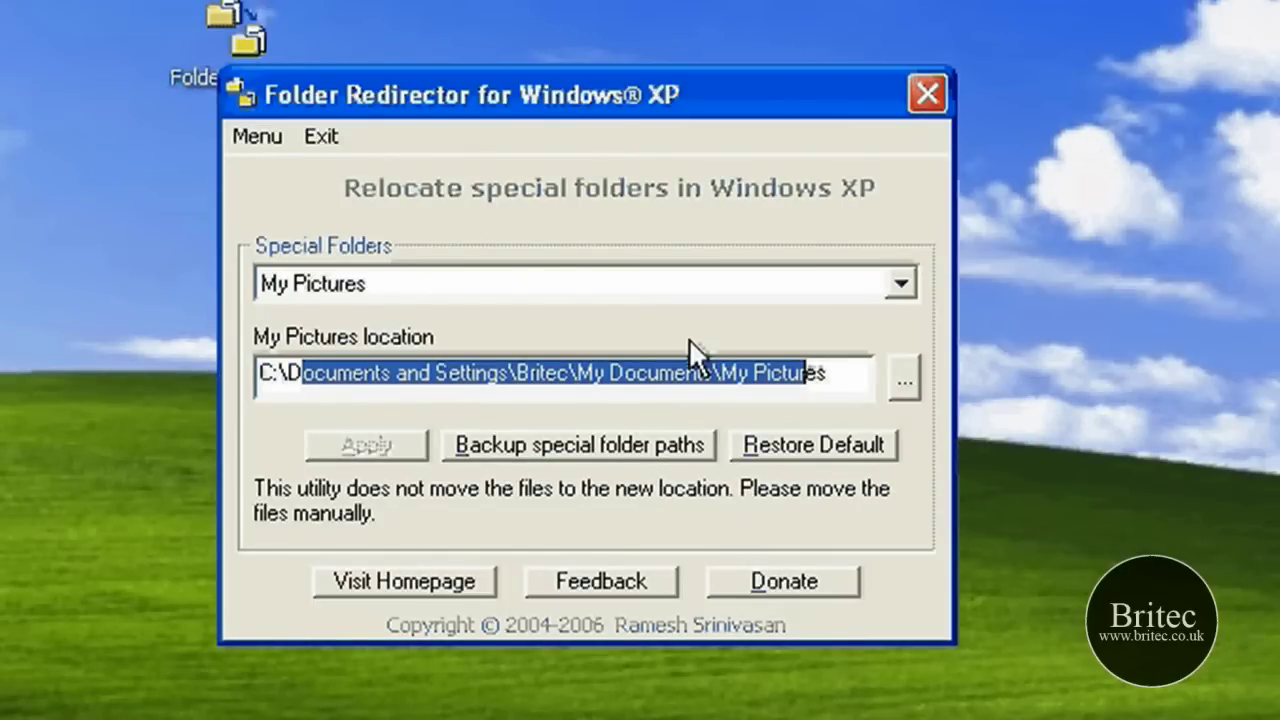
pyautogui.click(906, 292)
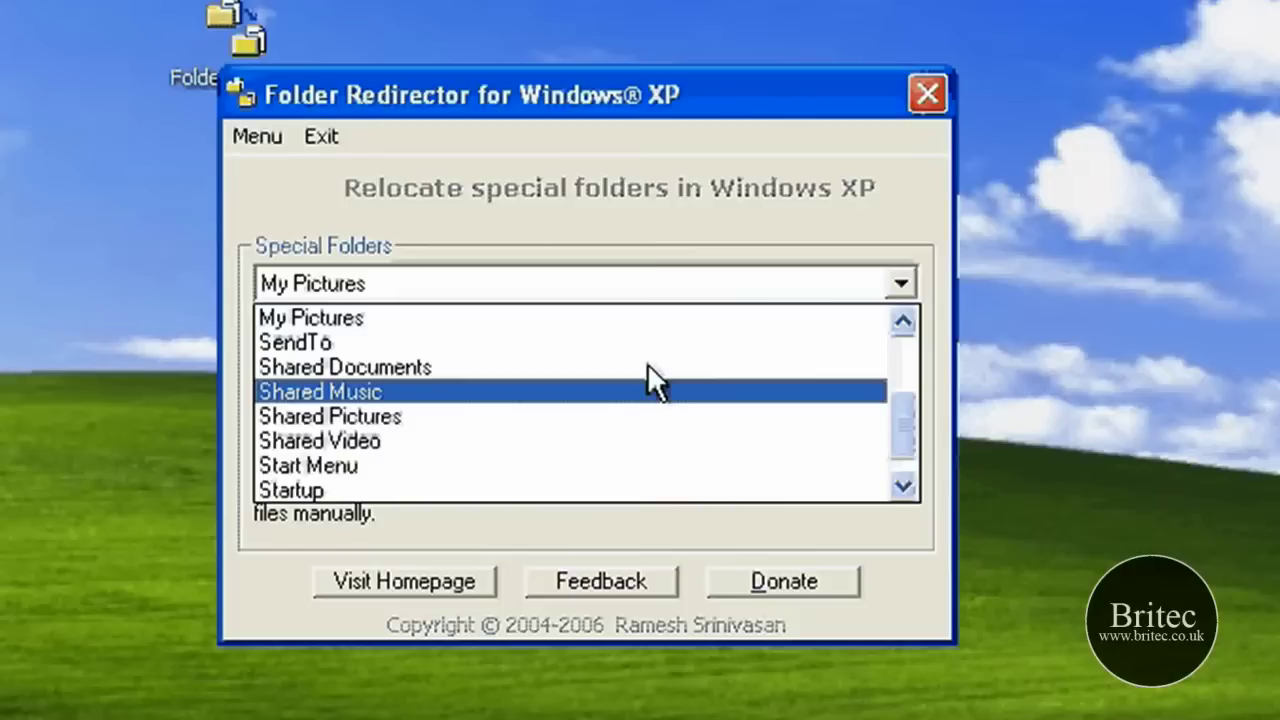
pyautogui.click(930, 92)
pyautogui.click(930, 92)
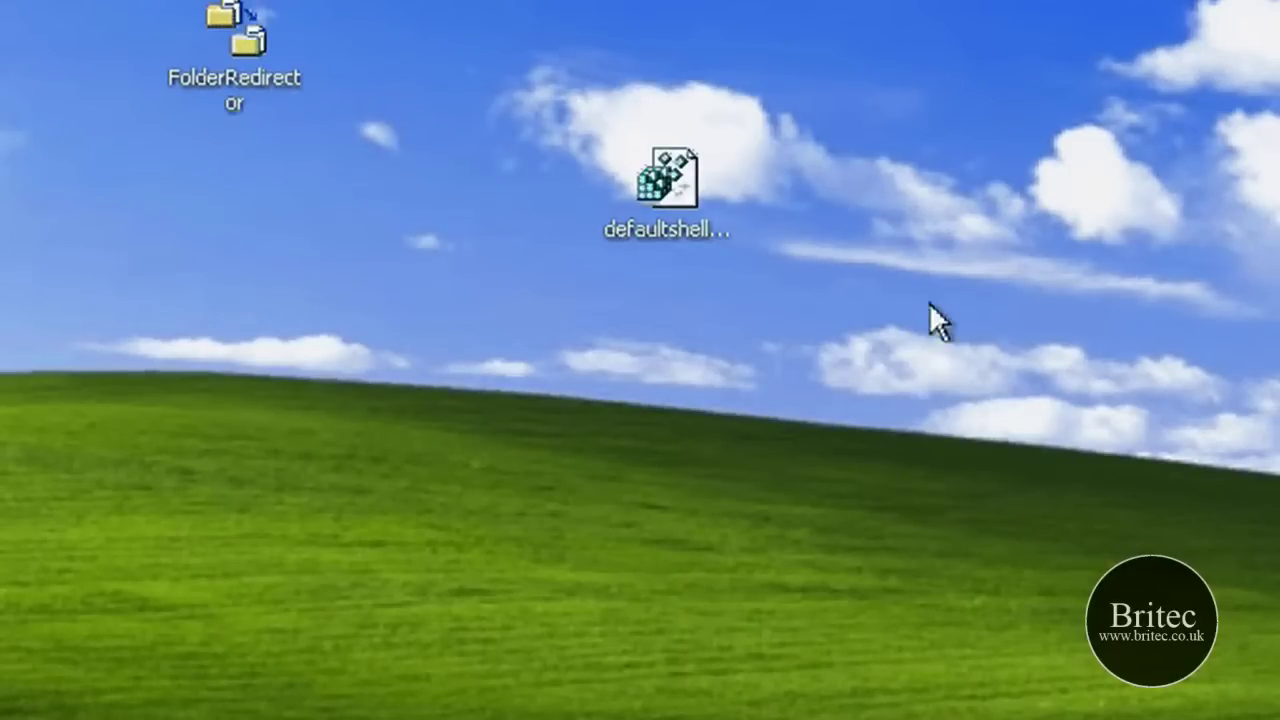
pyautogui.moveTo(929, 304); pyautogui.dragTo(505, 264)
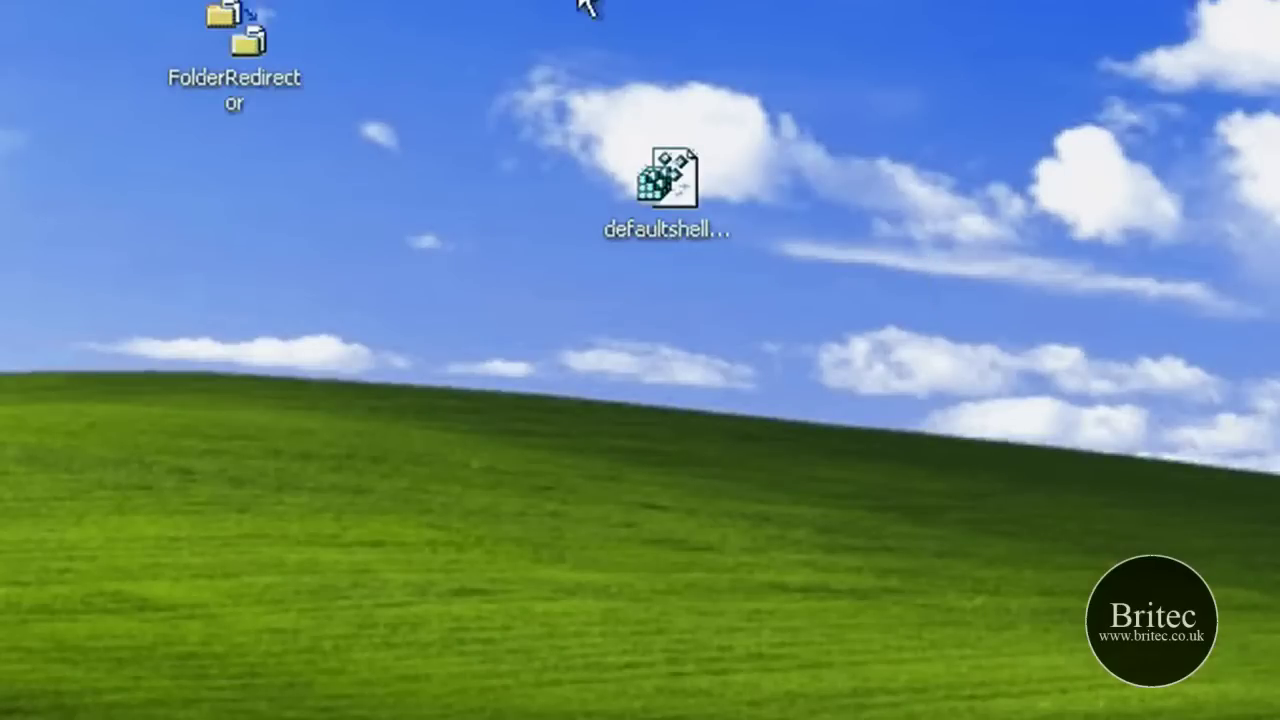